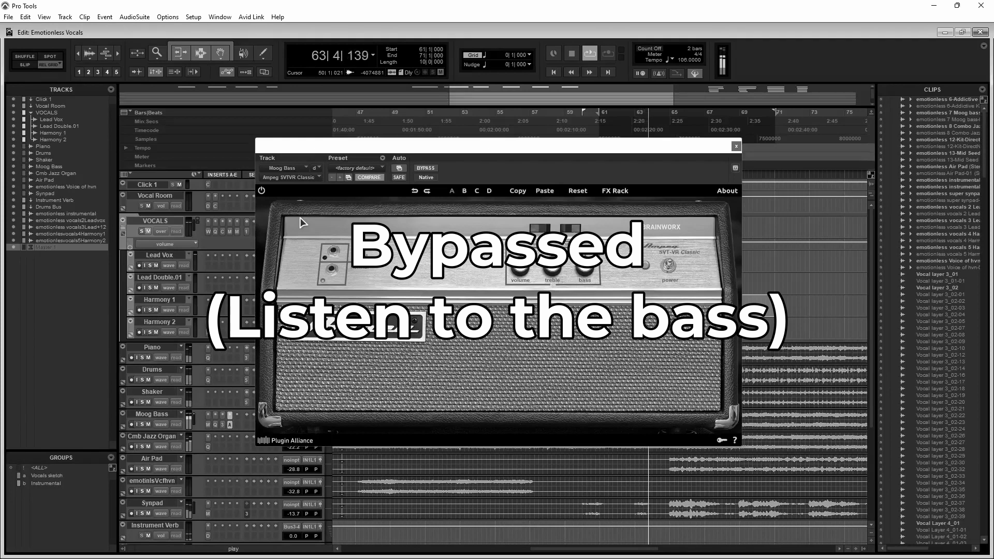
Activate the Ampeg SVTVR Classic plug-in and solo the Moog Bass track during playback.
{"action": "left_click", "coordinate": [262, 191]}
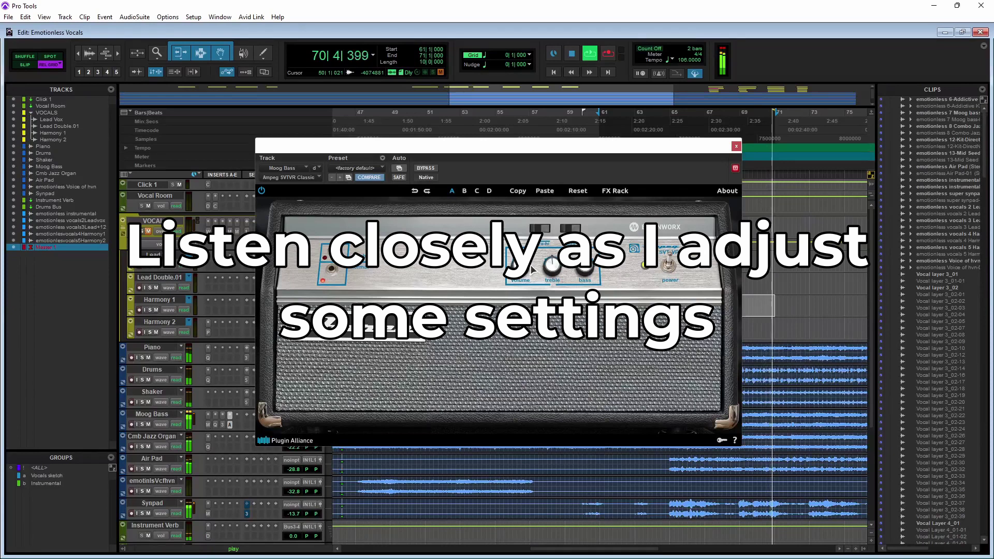
{"action": "key", "text": "space"}
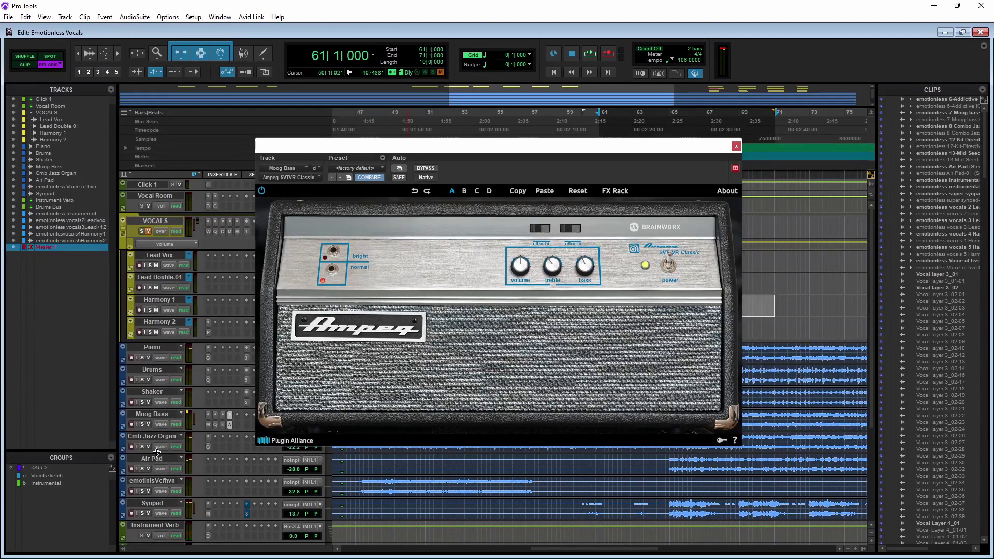
{"action": "key", "text": "space"}
{"action": "left_click", "coordinate": [142, 424]}
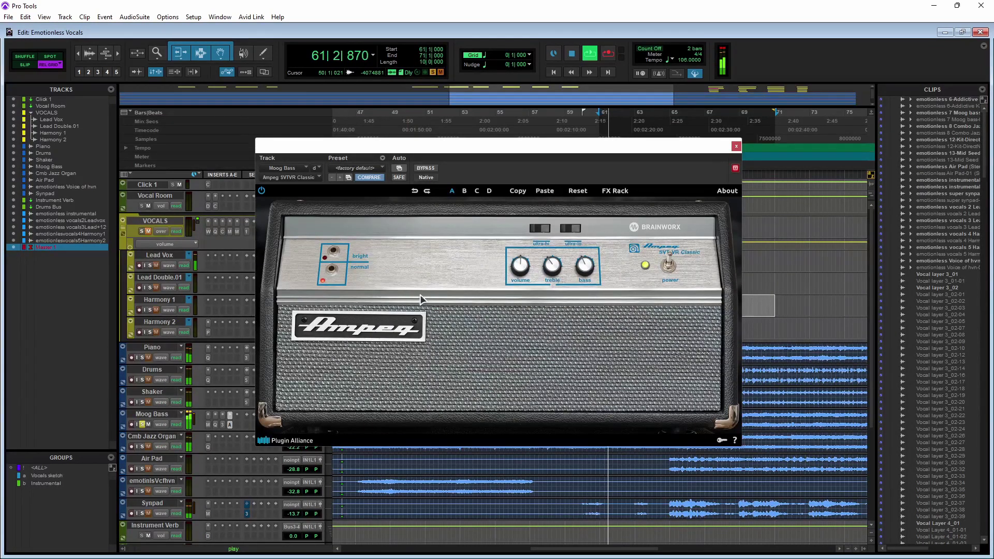
Compare the soloed Moog Bass with the Ampeg amp plug-in bypassed and active.
{"action": "left_click", "coordinate": [261, 192]}
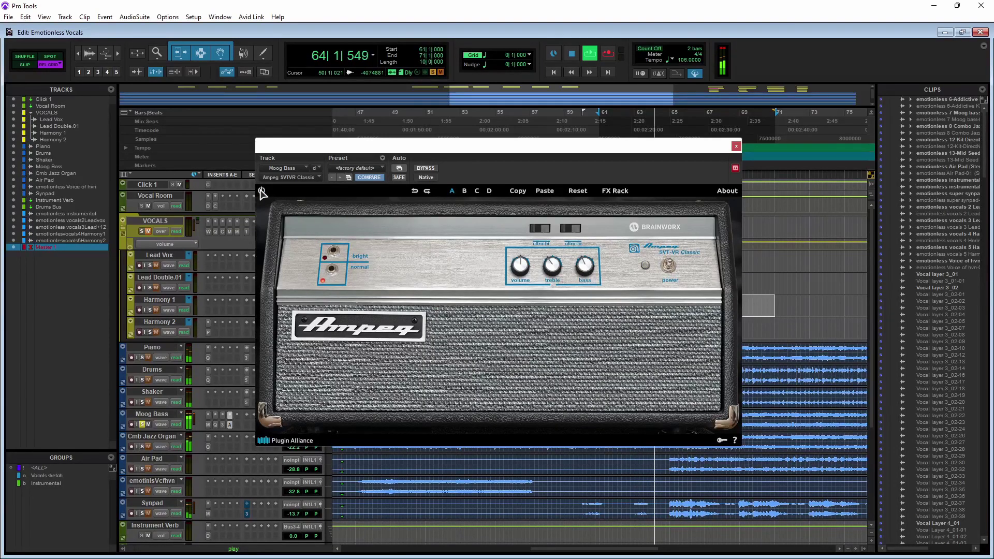
{"action": "left_click", "coordinate": [262, 192]}
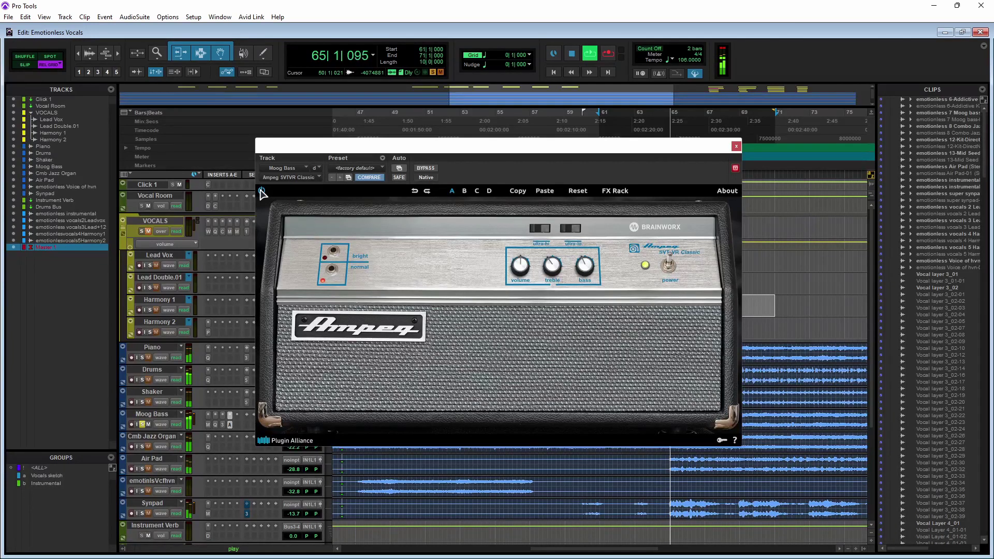
{"action": "left_click", "coordinate": [261, 191]}
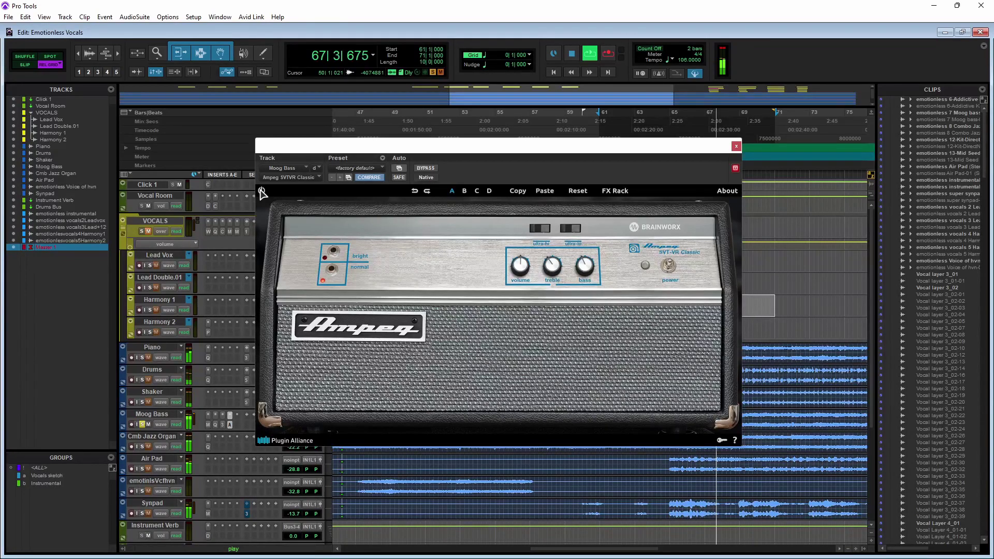
{"action": "left_click", "coordinate": [262, 192]}
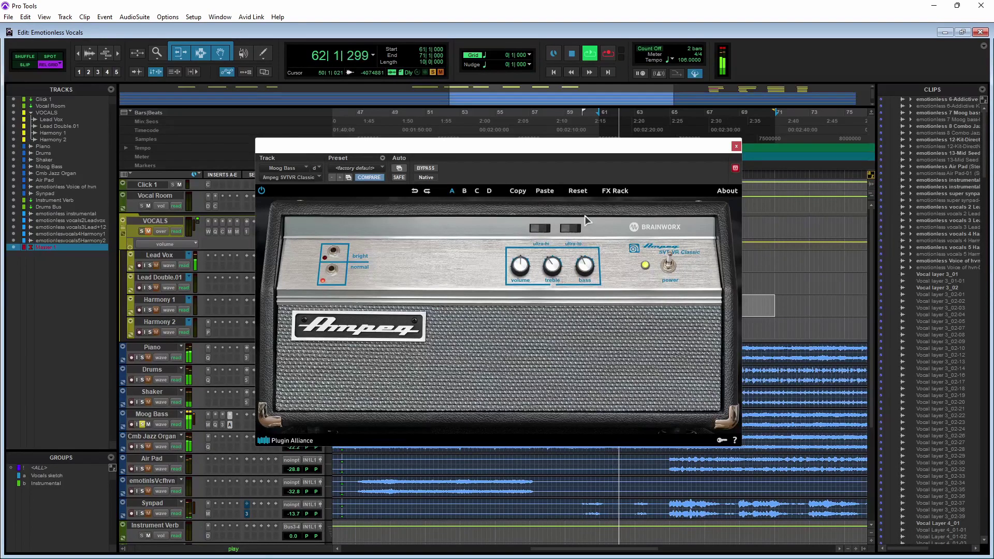
Show the amp's FX Rack and step the cabinet recording chain to 03 EMPTY PLAY REAL CAB.
{"action": "left_click", "coordinate": [611, 192]}
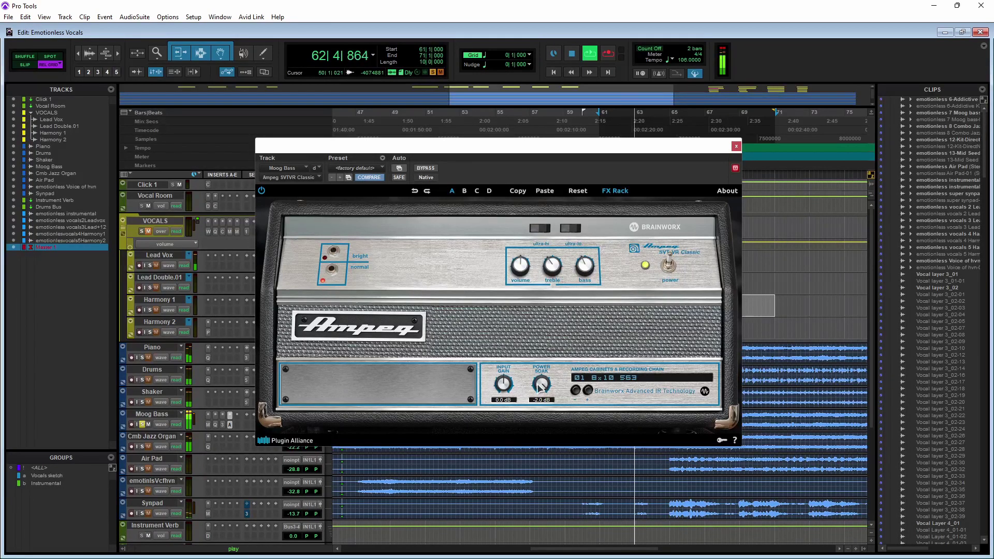
{"action": "left_click", "coordinate": [589, 390]}
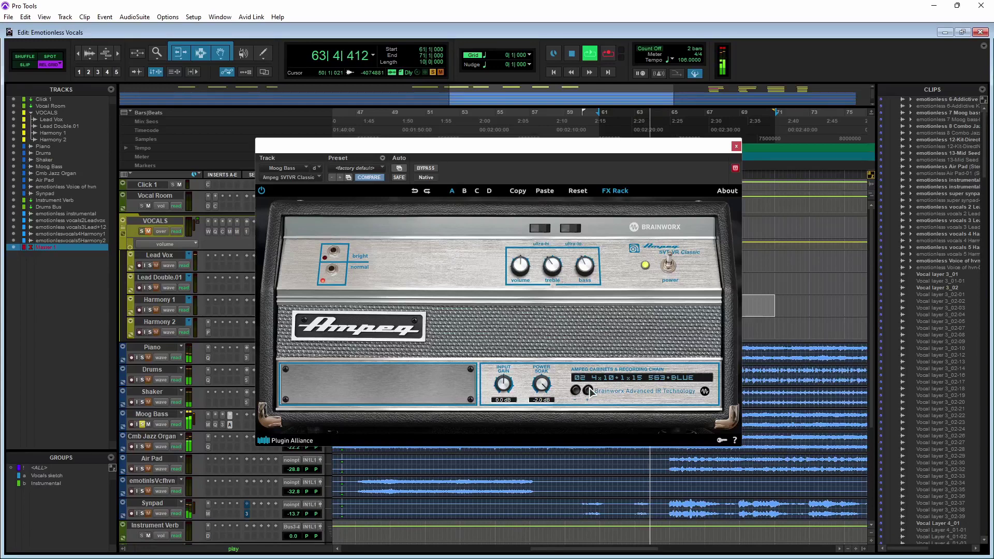
{"action": "left_click", "coordinate": [588, 390]}
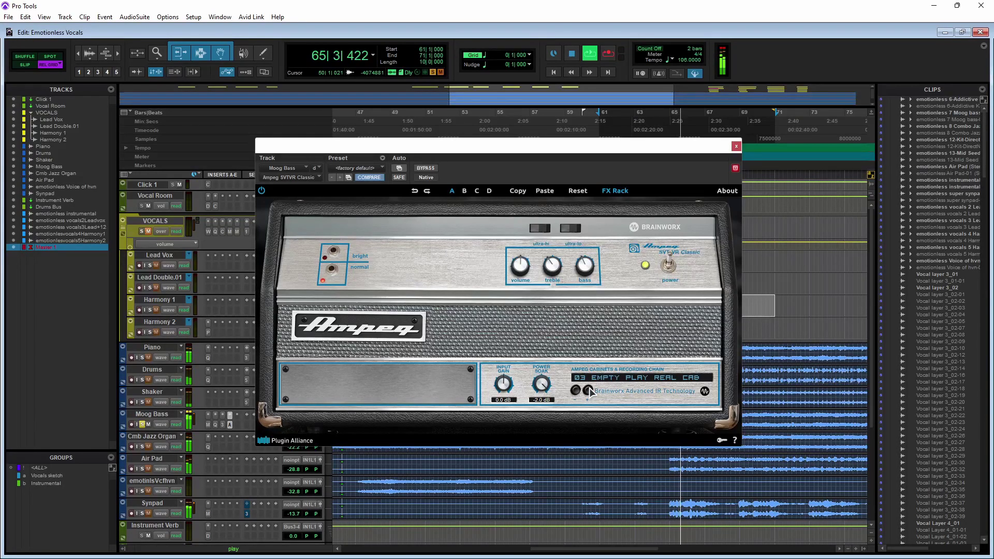
Compare the bass with the amp bypassed and active using the new cabinet chain, and end the Moog Bass solo playback.
{"action": "left_click", "coordinate": [262, 191]}
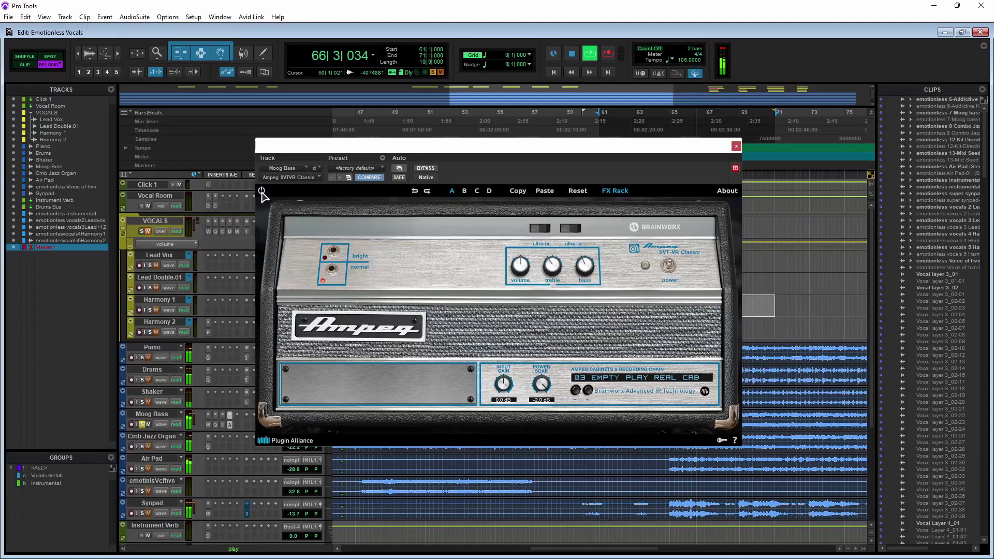
{"action": "left_click", "coordinate": [262, 191]}
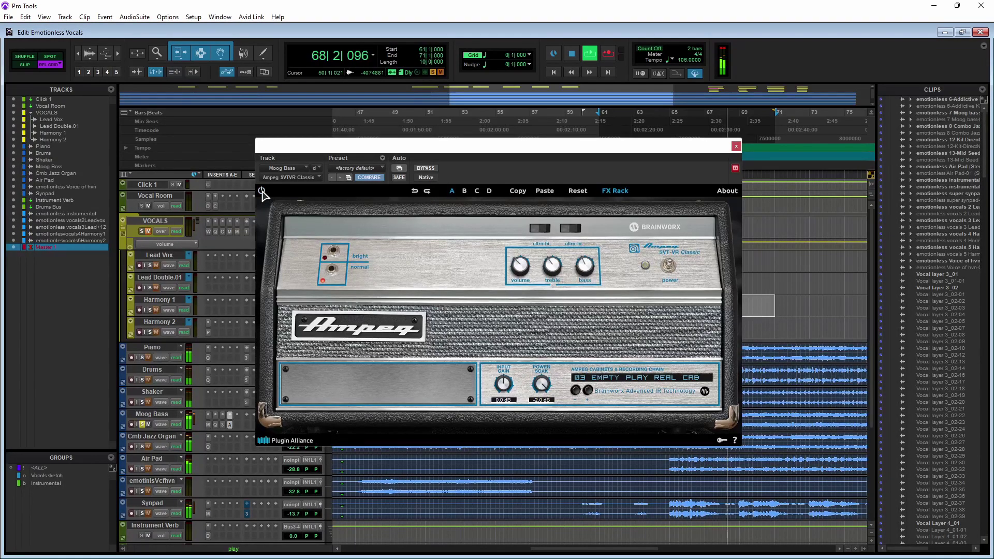
{"action": "left_click", "coordinate": [142, 425]}
{"action": "key", "text": "space"}
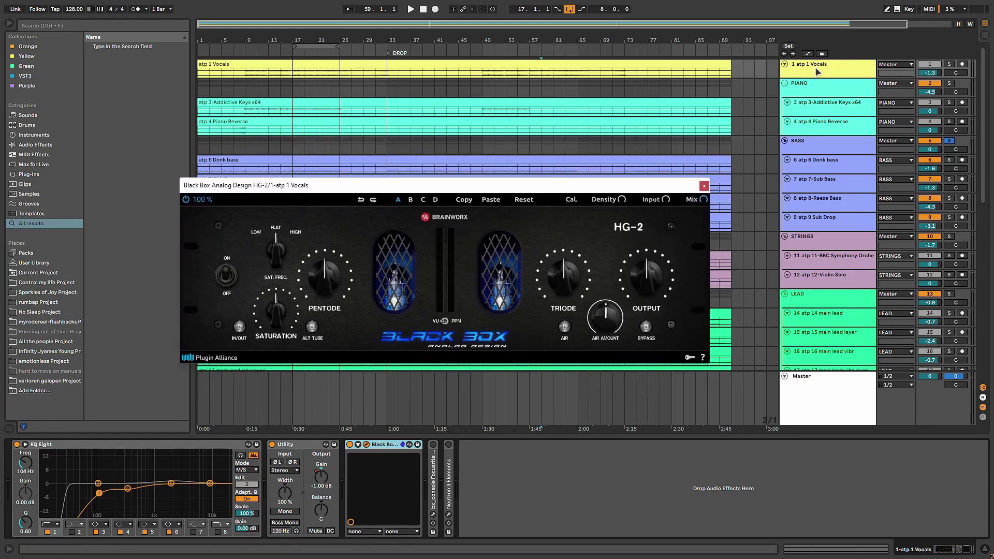
Switch to Ableton Live, play the song from bar 17 and compare the vocals with the Black Box HG-2 off and on.
{"action": "left_click", "coordinate": [294, 75]}
{"action": "key", "text": "space"}
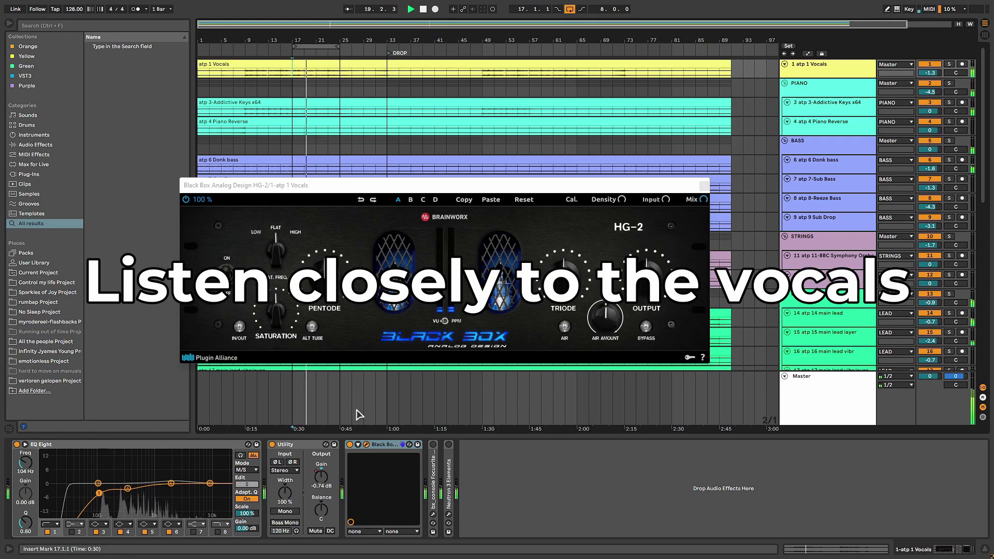
{"action": "left_click", "coordinate": [350, 444]}
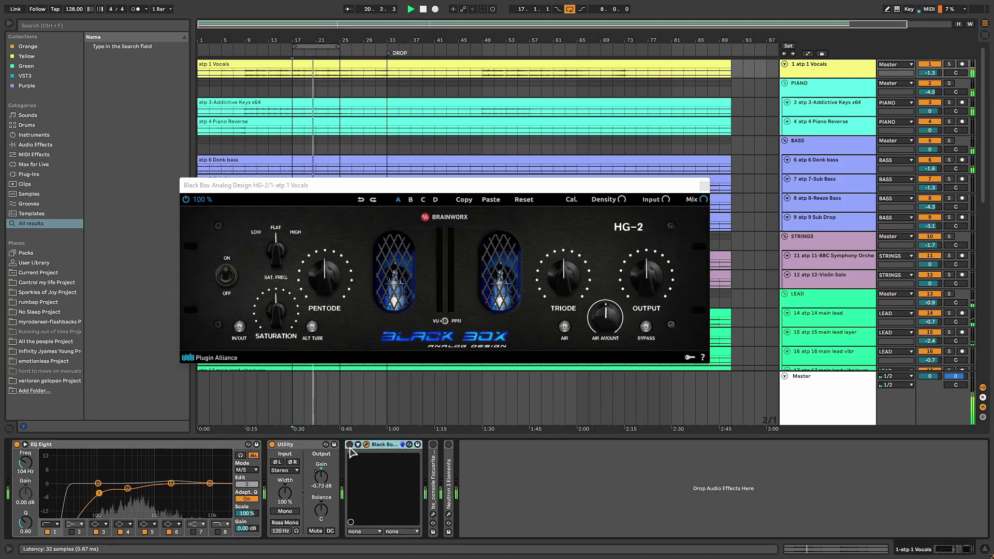
{"action": "left_click", "coordinate": [349, 445]}
Solo the vocals track and set the HG-2's Saturation to 100 %, comparing the sound with the unit switched off and on.
{"action": "key", "text": "s"}
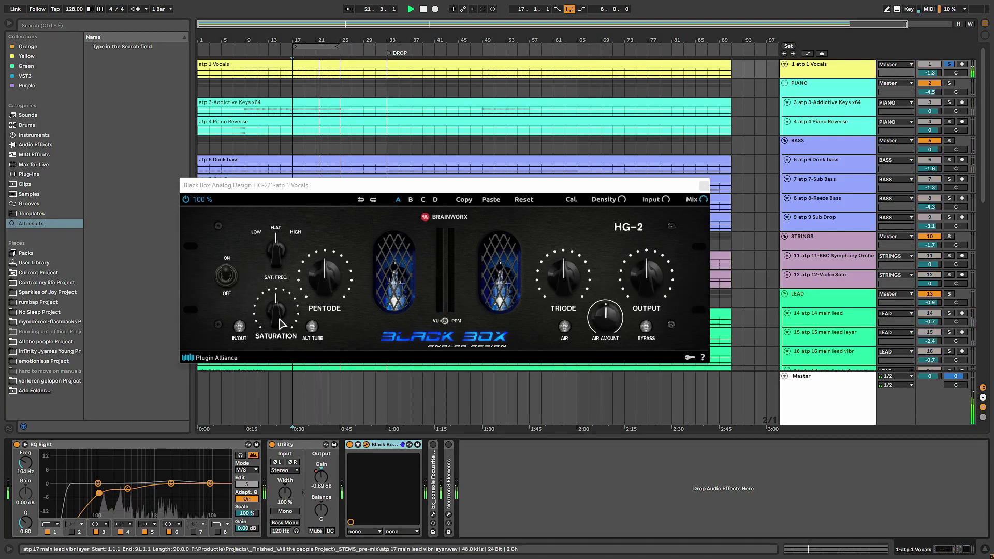
{"action": "left_click_drag", "start_coordinate": [280, 318], "coordinate": [288, 260]}
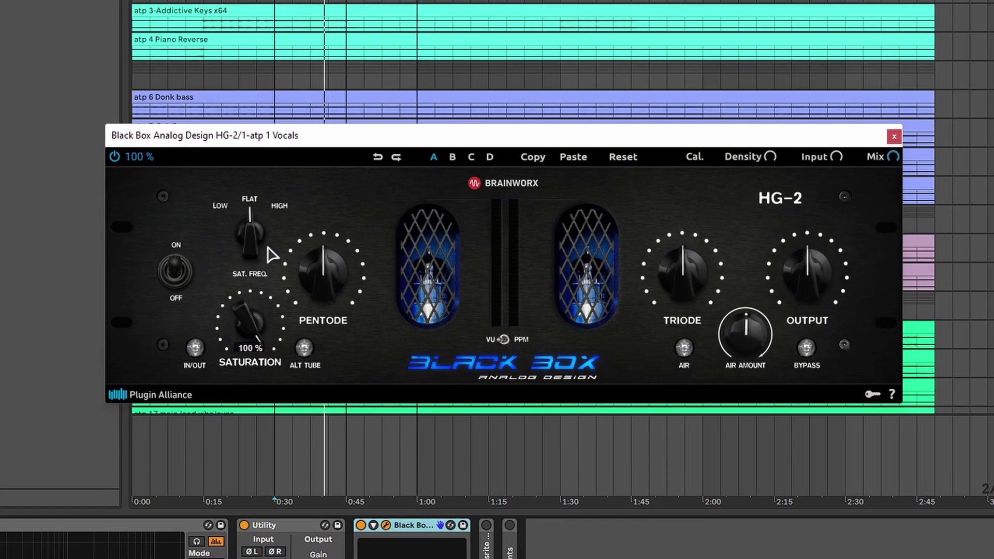
{"action": "left_click", "coordinate": [188, 280]}
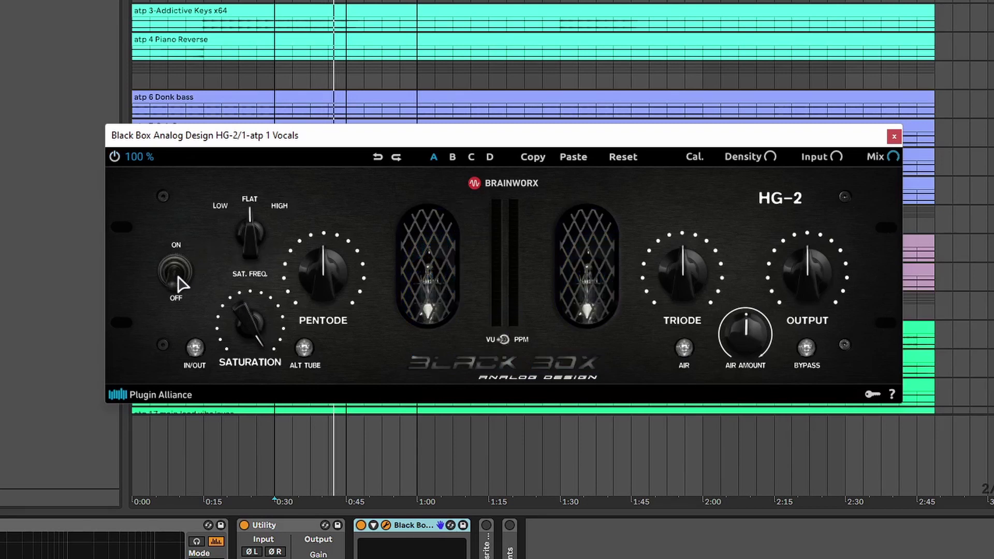
{"action": "left_click", "coordinate": [178, 278]}
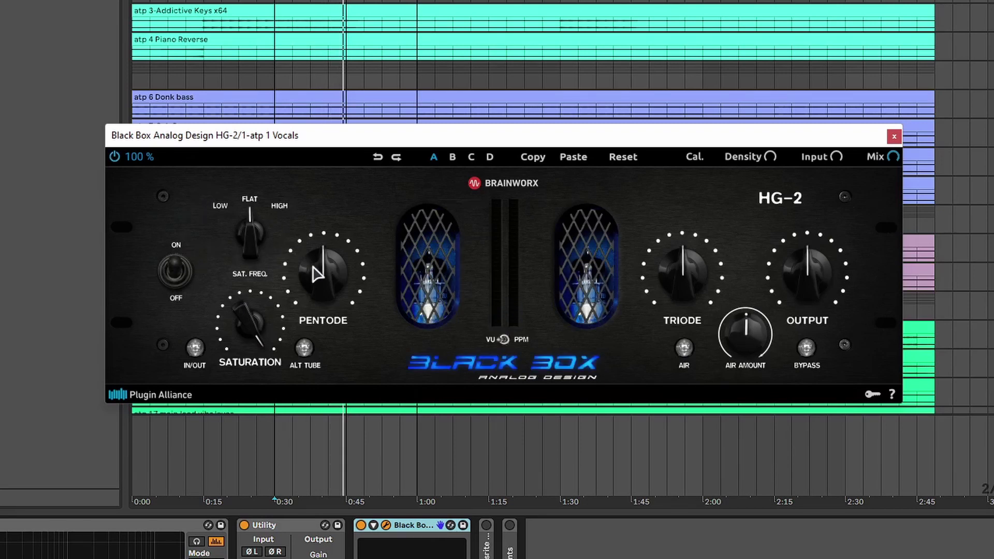
Raise the HG-2's Pentode to between one and two o'clock and reduce Saturation to about one o'clock.
{"action": "mouse_move", "coordinate": [317, 262]}
{"action": "left_mouse_down"}
{"action": "mouse_move", "coordinate": [299, 266]}
{"action": "mouse_move", "coordinate": [325, 248]}
{"action": "left_mouse_up"}
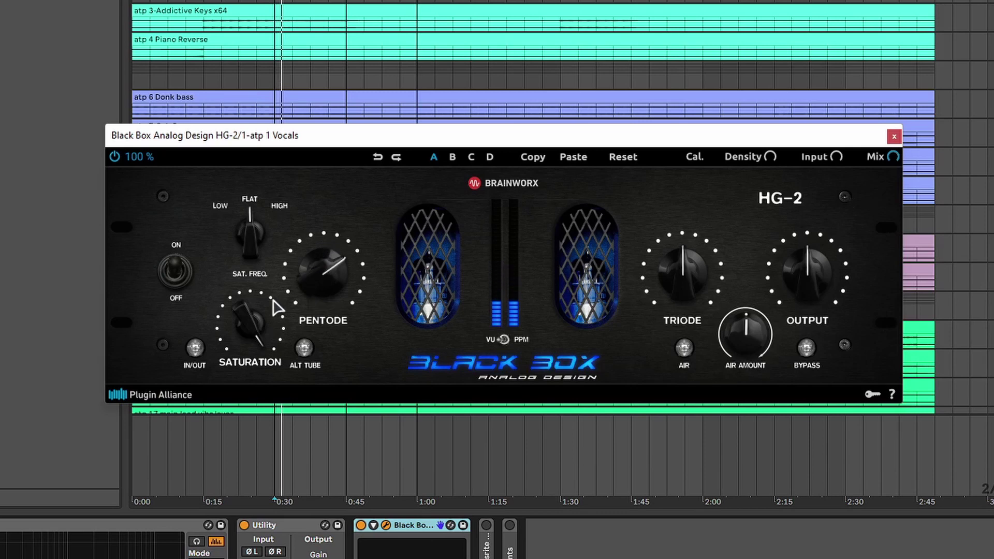
{"action": "mouse_move", "coordinate": [250, 324]}
{"action": "left_mouse_down"}
{"action": "mouse_move", "coordinate": [238, 341]}
{"action": "mouse_move", "coordinate": [251, 335]}
{"action": "left_mouse_up"}
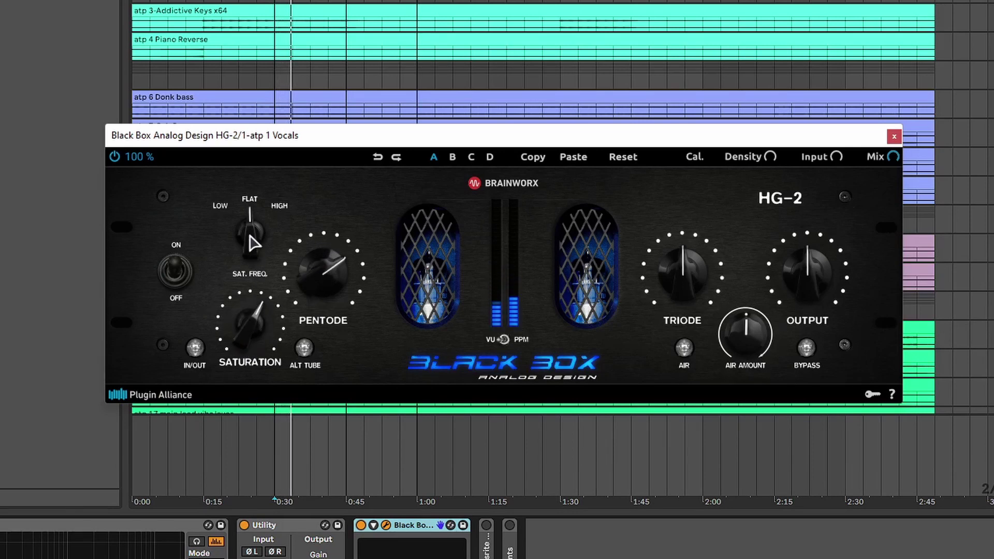
{"action": "left_click_drag", "start_coordinate": [326, 267], "coordinate": [326, 269]}
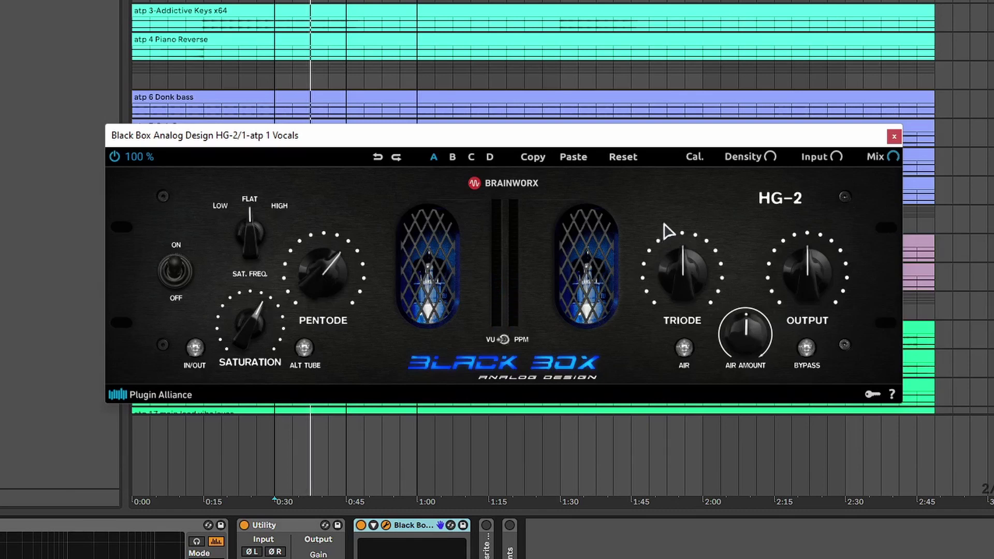
Raise the HG-2's Triode and Air Amount to about two o'clock, lowering the Output to compensate.
{"action": "left_click_drag", "start_coordinate": [665, 231], "coordinate": [695, 213]}
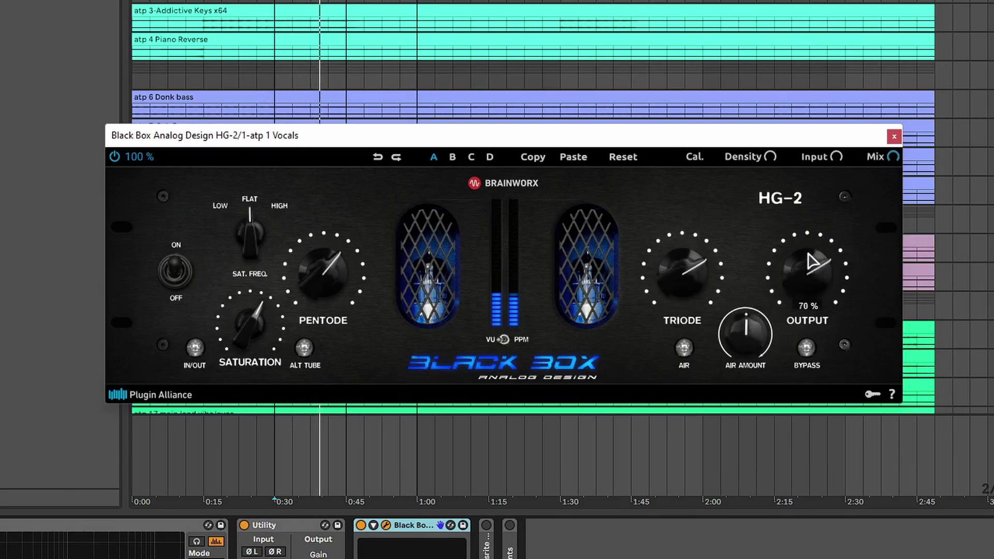
{"action": "left_click_drag", "start_coordinate": [814, 258], "coordinate": [807, 295]}
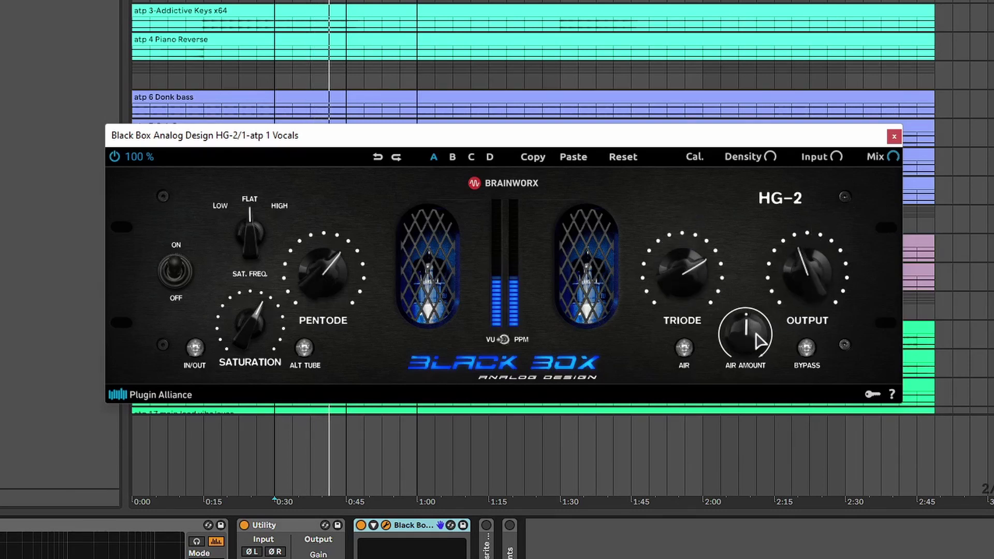
{"action": "left_click_drag", "start_coordinate": [750, 334], "coordinate": [761, 327]}
{"action": "left_click", "coordinate": [807, 349]}
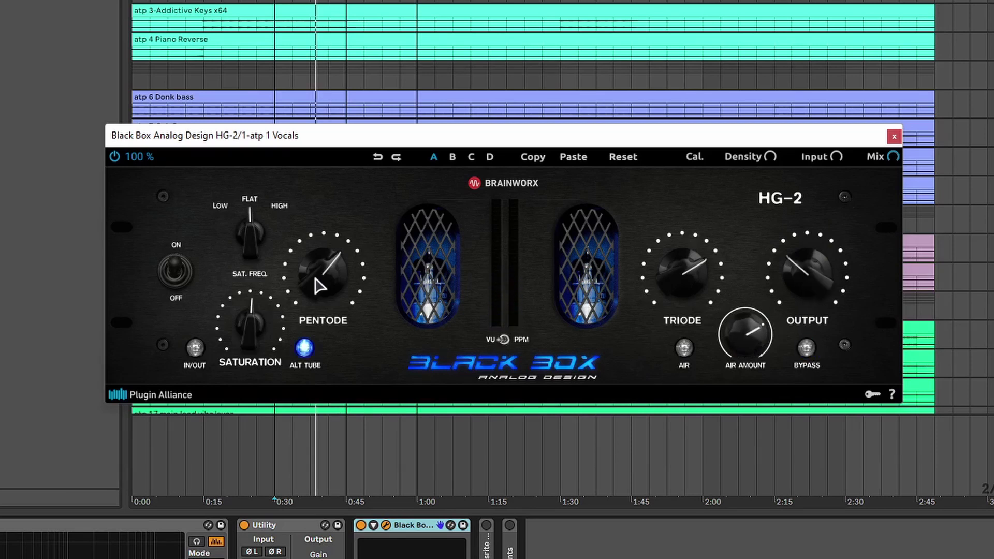
Turn the Pentode to maximum and Saturation to 100 %, reducing the Output further during playback.
{"action": "left_click_drag", "start_coordinate": [324, 281], "coordinate": [334, 224]}
{"action": "key", "text": "space"}
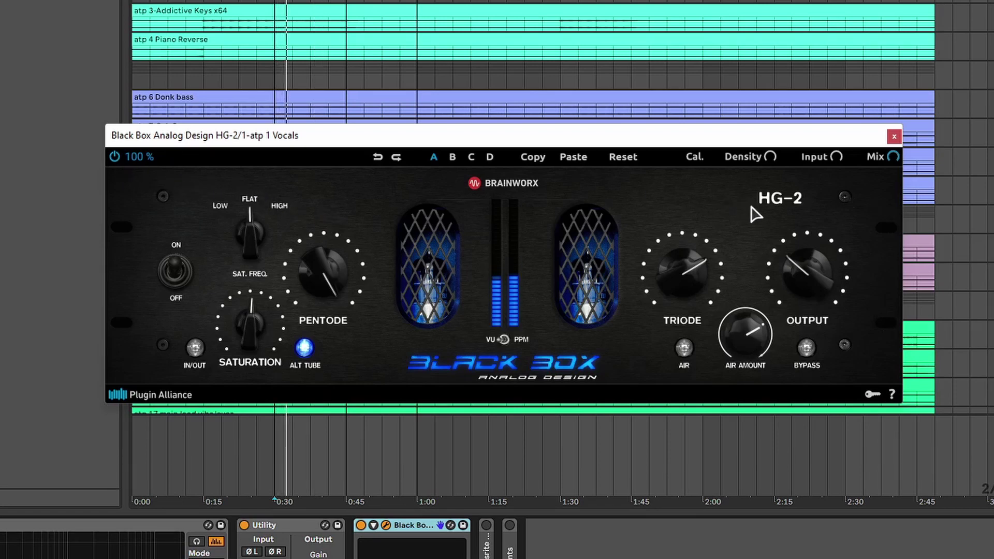
{"action": "left_click_drag", "start_coordinate": [781, 266], "coordinate": [792, 284]}
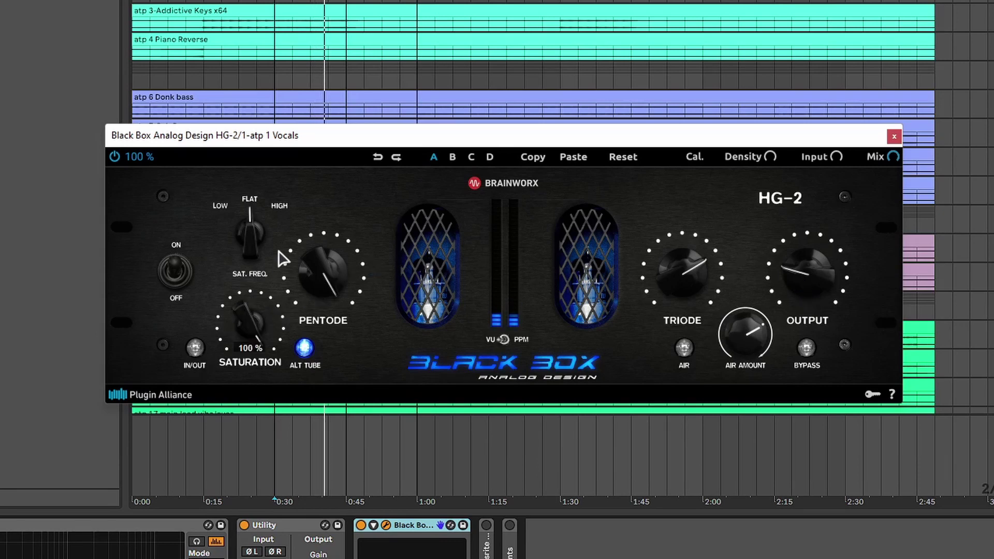
Compare the heavily saturated vocals with the HG-2 plug-in bypassed and active, and stop playback.
{"action": "left_click", "coordinate": [114, 155]}
{"action": "left_click", "coordinate": [114, 155]}
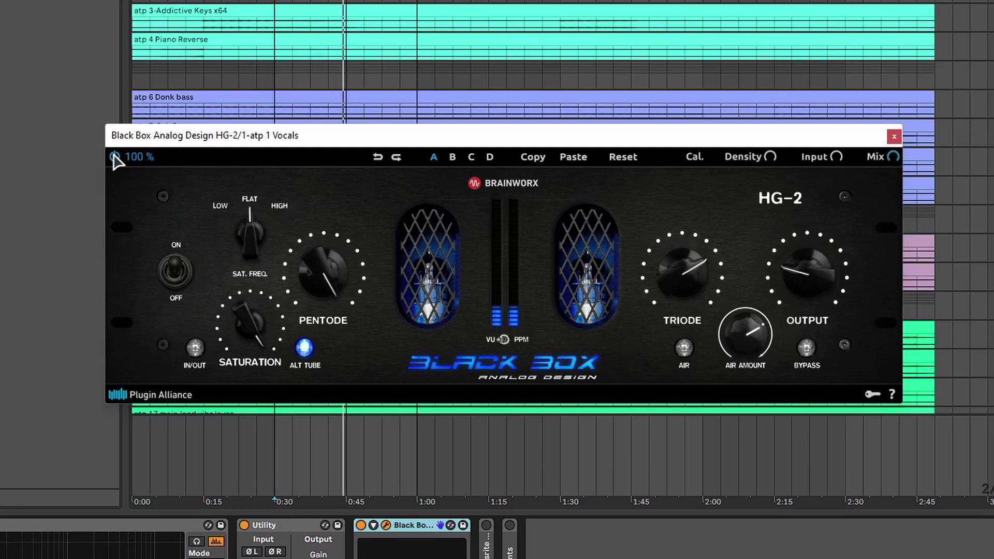
{"action": "key", "text": "space"}
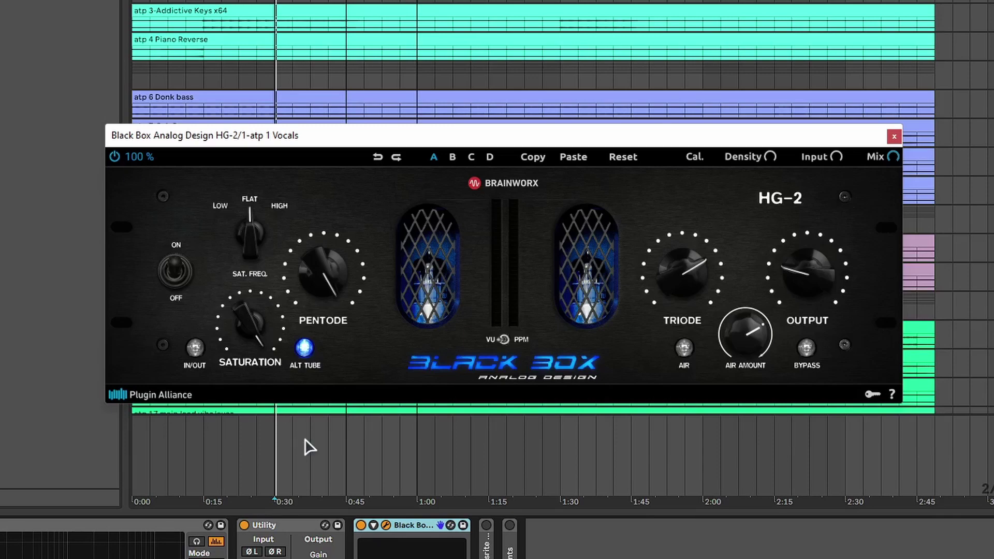
Turn off and collapse the Black Box HG-2 device, and open the bx_console Focusrite SC window on the vocals track.
{"action": "left_click", "coordinate": [361, 525]}
{"action": "double_click", "coordinate": [413, 526]}
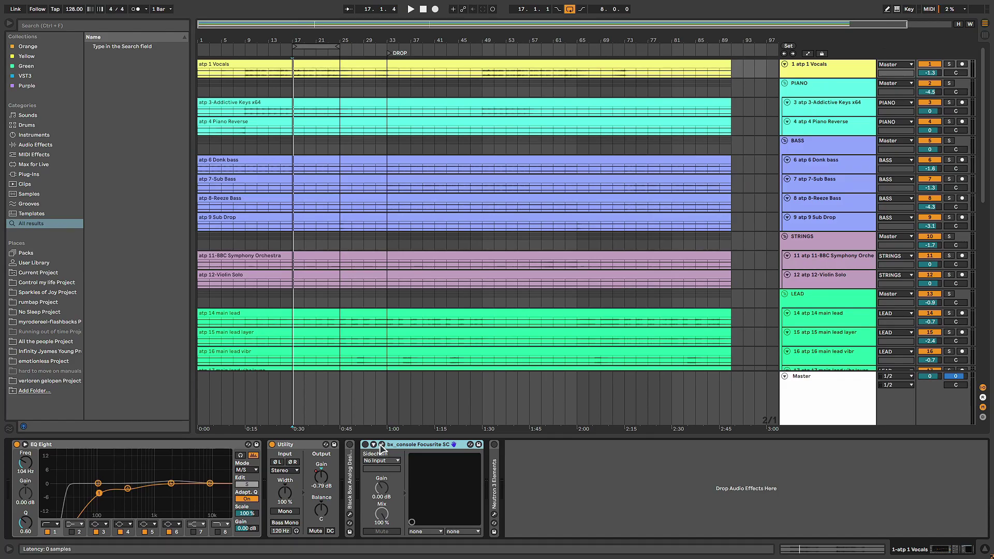
{"action": "left_click", "coordinate": [381, 444]}
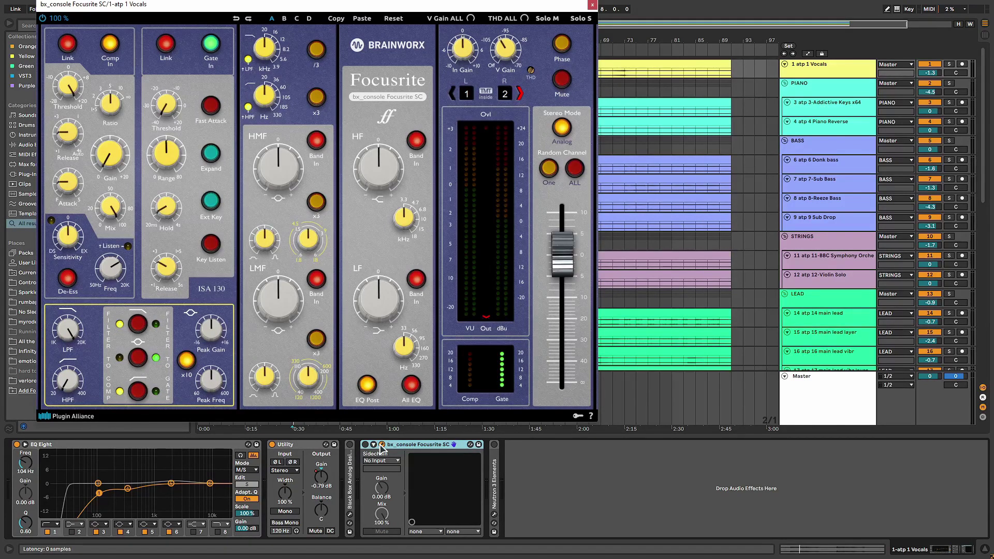
{"action": "left_click_drag", "start_coordinate": [354, 8], "coordinate": [515, 48]}
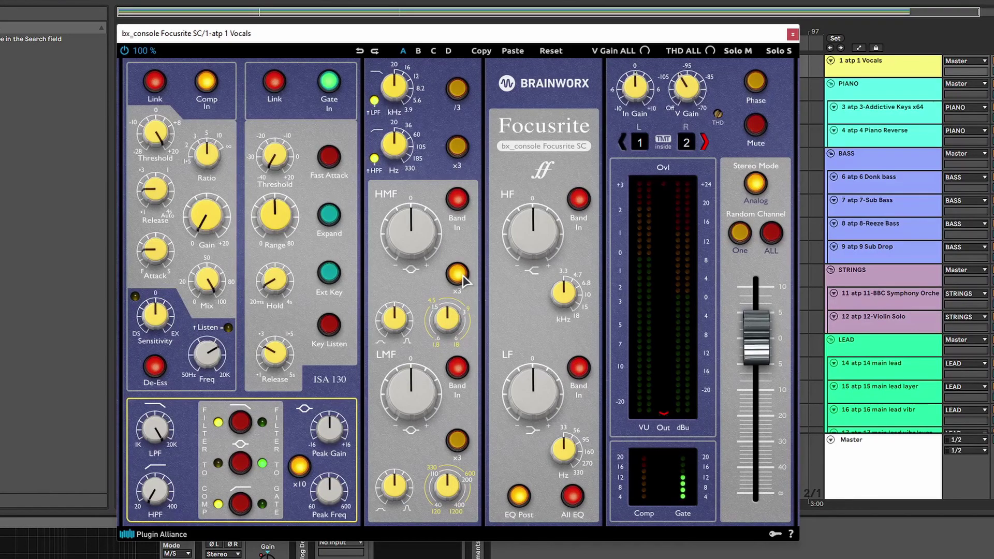
Lower the frequency of the console's HMF band and sweep its bandwidth to 3.0 and back.
{"action": "left_click_drag", "start_coordinate": [441, 317], "coordinate": [437, 326]}
{"action": "left_click_drag", "start_coordinate": [397, 318], "coordinate": [392, 385]}
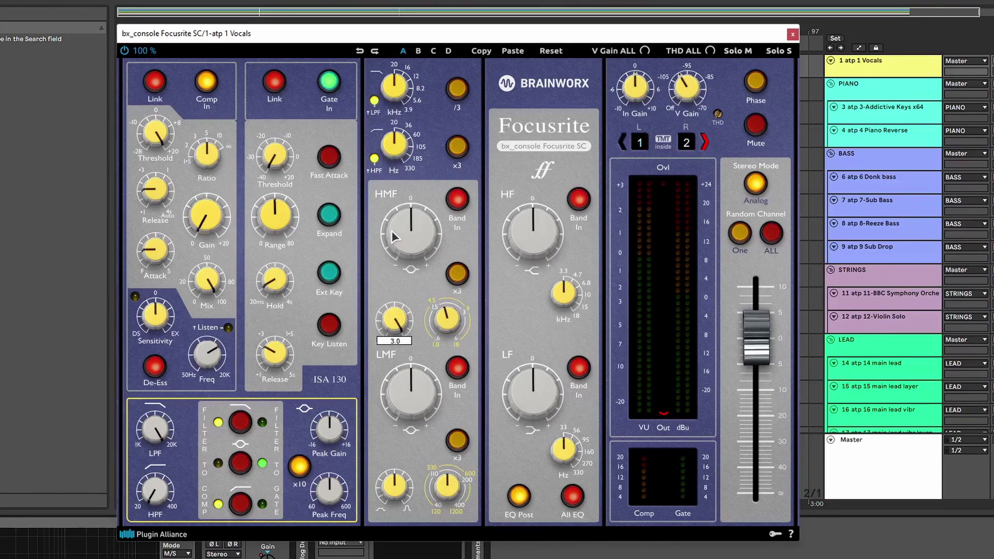
{"action": "left_click_drag", "start_coordinate": [394, 318], "coordinate": [393, 293]}
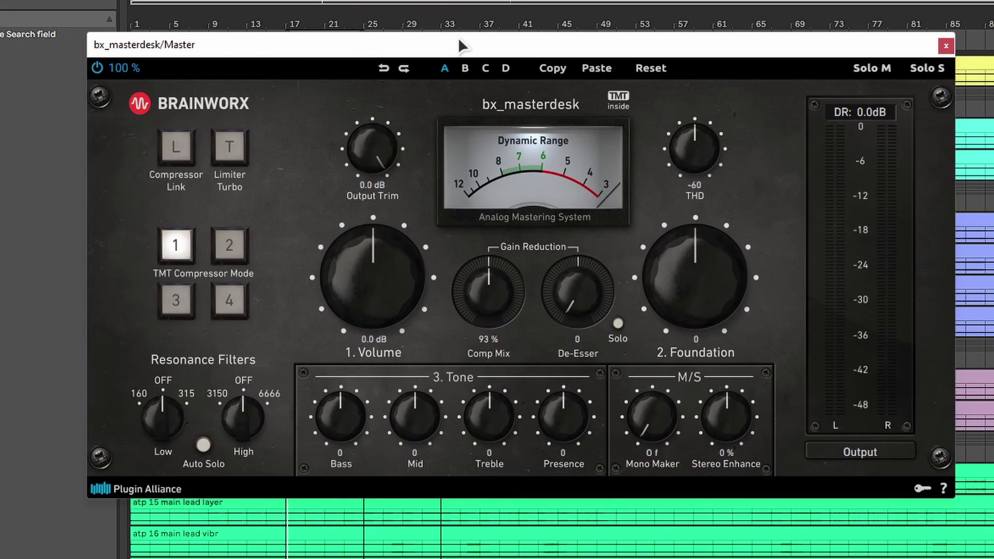
Undo a trial Volume change in bx_masterdesk on the master and raise Foundation to 11.
{"action": "left_click_drag", "start_coordinate": [459, 40], "coordinate": [492, 94]}
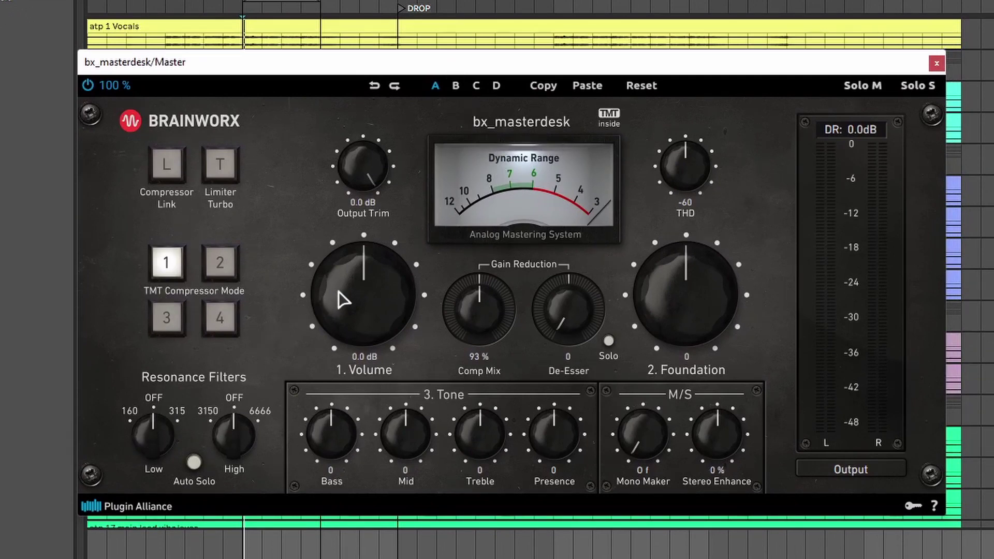
{"action": "scroll", "coordinate": [371, 179], "scroll_direction": "down", "scroll_amount": 3}
{"action": "left_click", "coordinate": [373, 86]}
{"action": "scroll", "coordinate": [486, 305], "scroll_direction": "up", "scroll_amount": 1}
{"action": "scroll", "coordinate": [496, 316], "scroll_direction": "down", "scroll_amount": 1}
{"action": "left_click_drag", "start_coordinate": [705, 308], "coordinate": [704, 284]}
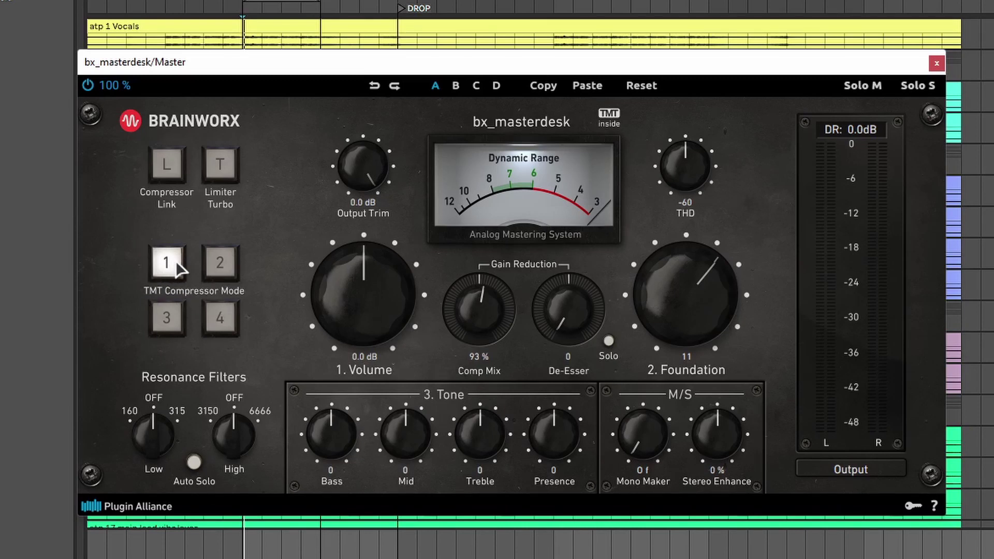
Cycle the TMT Compressor Mode through 2, 3 and 4 and return it to 1.
{"action": "left_click", "coordinate": [221, 264]}
{"action": "left_click", "coordinate": [164, 317]}
{"action": "left_click", "coordinate": [220, 318]}
{"action": "left_click", "coordinate": [177, 321]}
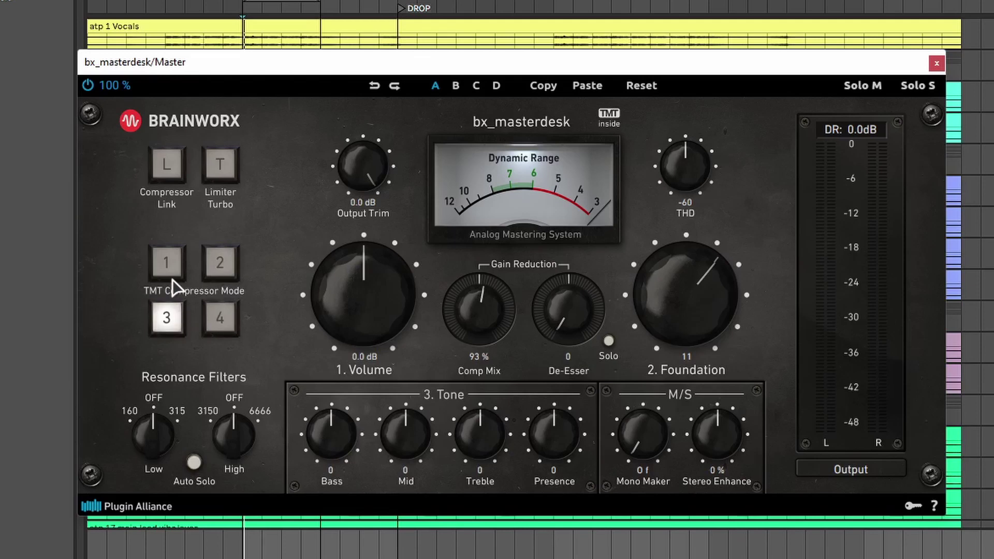
{"action": "left_click", "coordinate": [173, 277]}
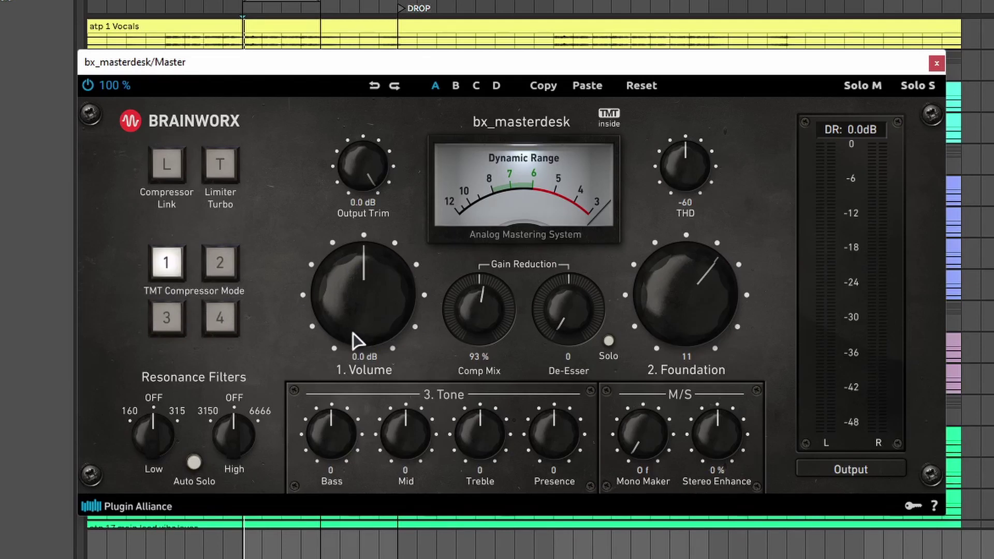
Raise the master's Volume in bx_masterdesk to 3.3 dB and set the TMT Compressor Mode to 2 during playback.
{"action": "left_click_drag", "start_coordinate": [479, 88], "coordinate": [557, 144]}
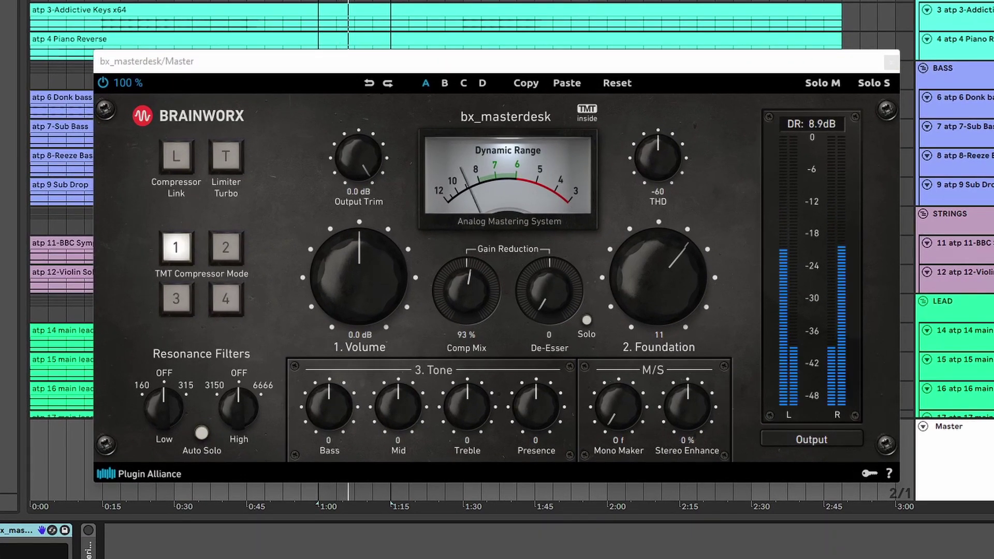
{"action": "left_click_drag", "start_coordinate": [365, 291], "coordinate": [243, 274]}
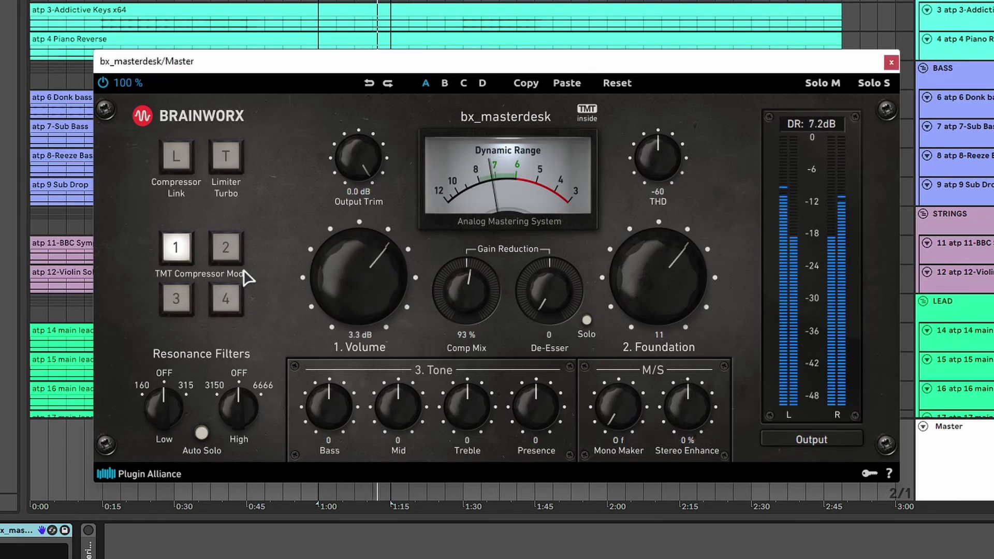
{"action": "left_click", "coordinate": [225, 247]}
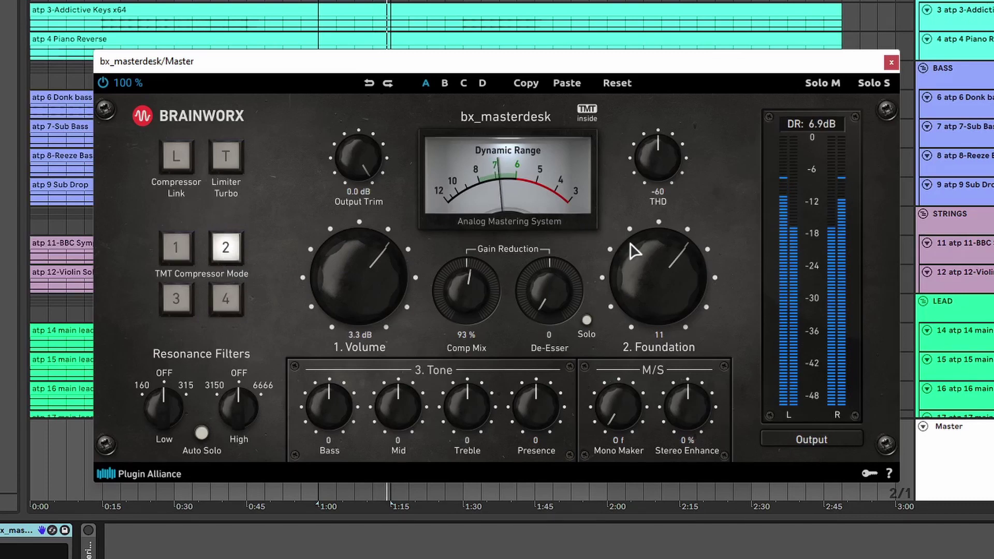
Set Foundation to 1, Comp Mix to 90 %, THD to -52 and Stereo Enhance to 13 %.
{"action": "left_click_drag", "start_coordinate": [632, 249], "coordinate": [652, 262]}
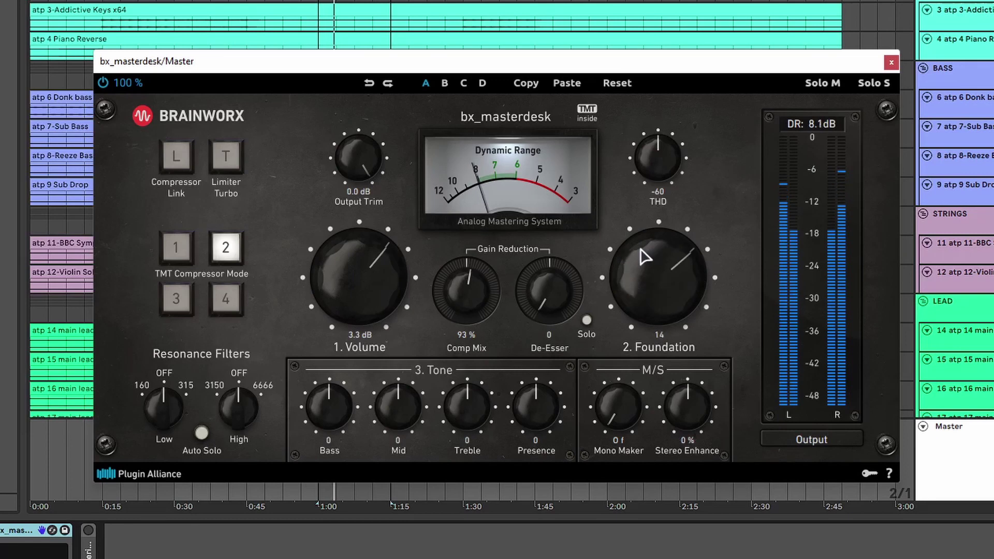
{"action": "left_click_drag", "start_coordinate": [481, 290], "coordinate": [468, 284]}
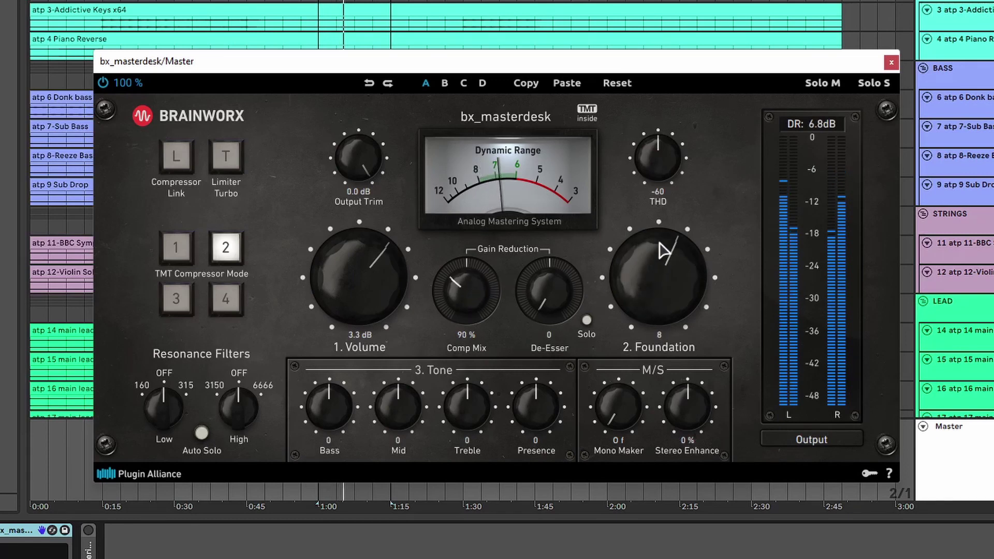
{"action": "left_click_drag", "start_coordinate": [661, 248], "coordinate": [665, 264]}
{"action": "mouse_move", "coordinate": [662, 155]}
{"action": "left_mouse_down"}
{"action": "mouse_move", "coordinate": [664, 127]}
{"action": "mouse_move", "coordinate": [657, 151]}
{"action": "left_mouse_up"}
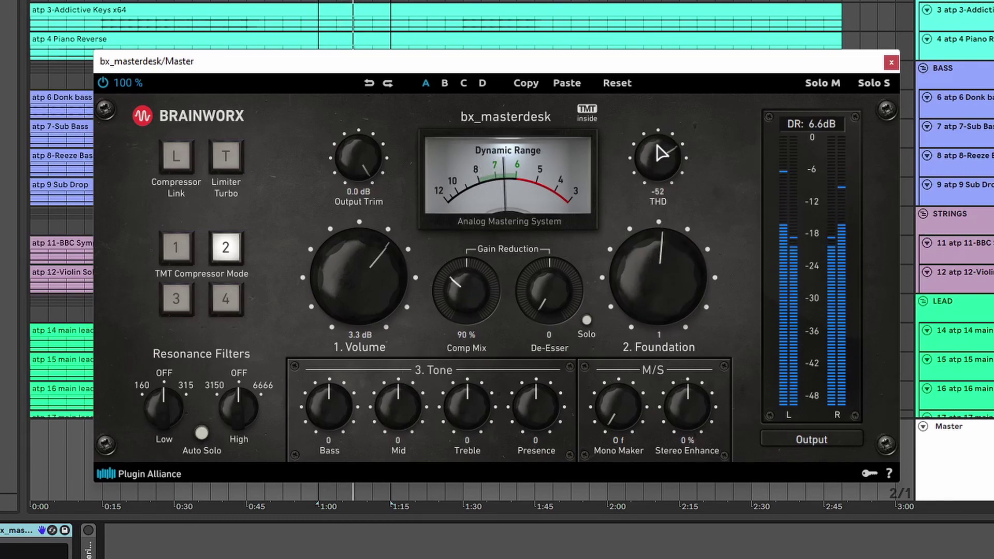
{"action": "mouse_move", "coordinate": [690, 410]}
{"action": "left_mouse_down"}
{"action": "mouse_move", "coordinate": [691, 373]}
{"action": "mouse_move", "coordinate": [691, 409]}
{"action": "left_mouse_up"}
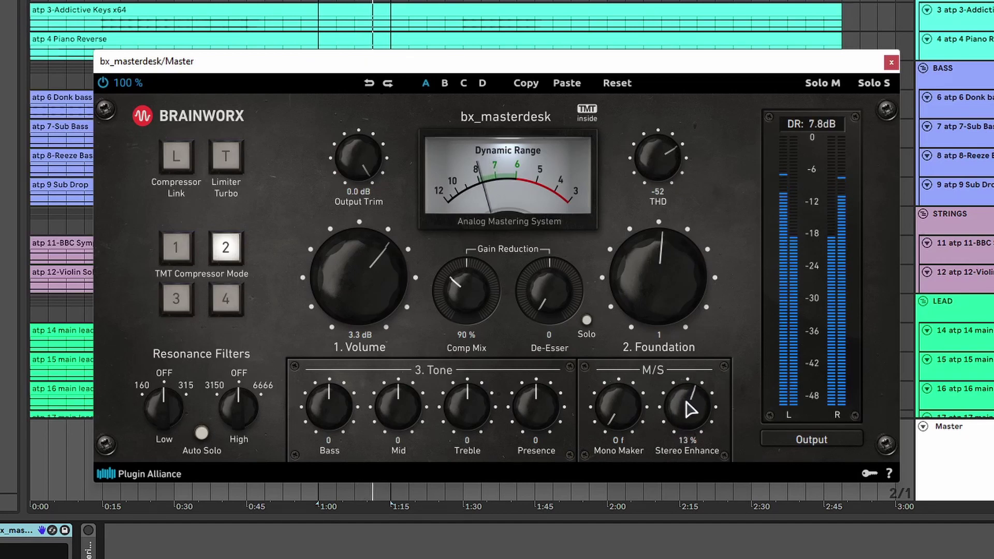
Set the Tone section to Presence 13, Treble 10, Mid 2 and Bass 0, and toggle bx_masterdesk to compare the sound.
{"action": "left_click_drag", "start_coordinate": [532, 406], "coordinate": [543, 395]}
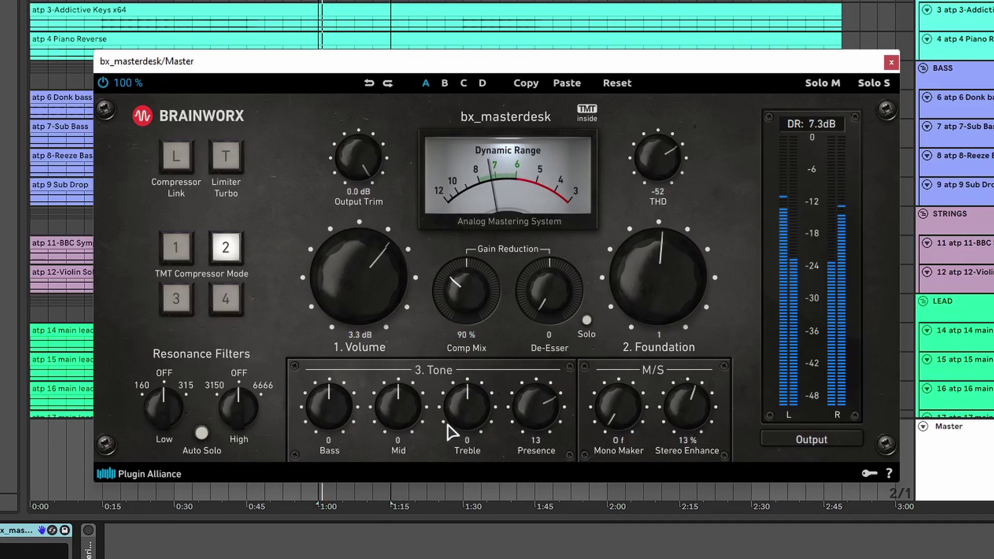
{"action": "left_click_drag", "start_coordinate": [330, 401], "coordinate": [340, 413]}
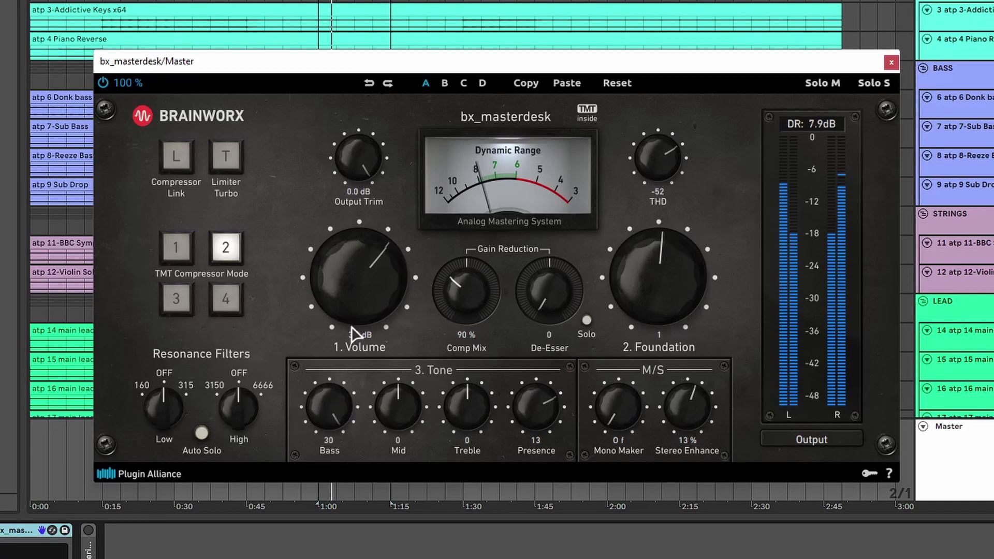
{"action": "double_click", "coordinate": [330, 408]}
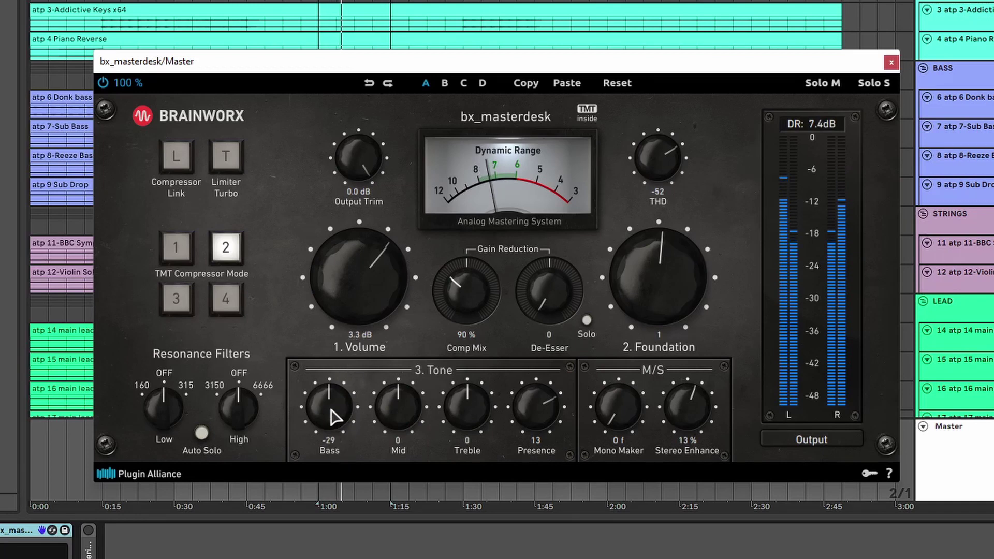
{"action": "left_click_drag", "start_coordinate": [400, 406], "coordinate": [472, 399]}
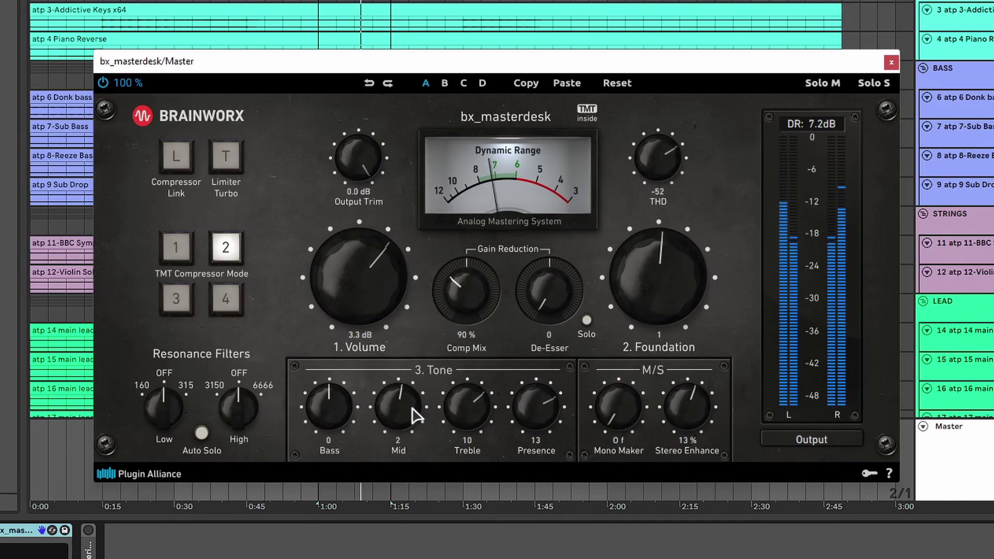
{"action": "left_click", "coordinate": [1, 530]}
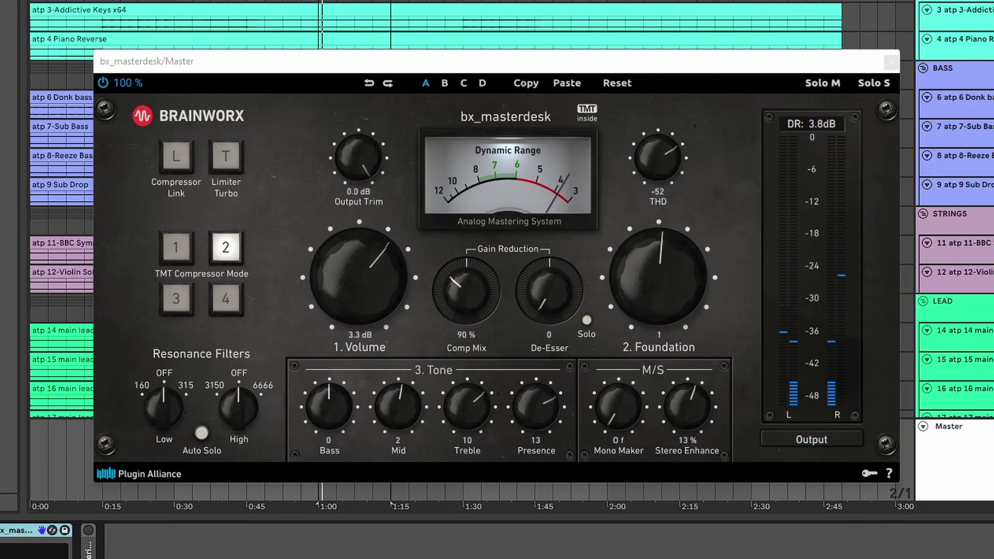
Open the Shadow Hills Mastering Compressor on the master and switch it to Dual Mono and back to Stereo.
{"action": "scroll", "coordinate": [16, 533], "scroll_direction": "left", "scroll_amount": 3}
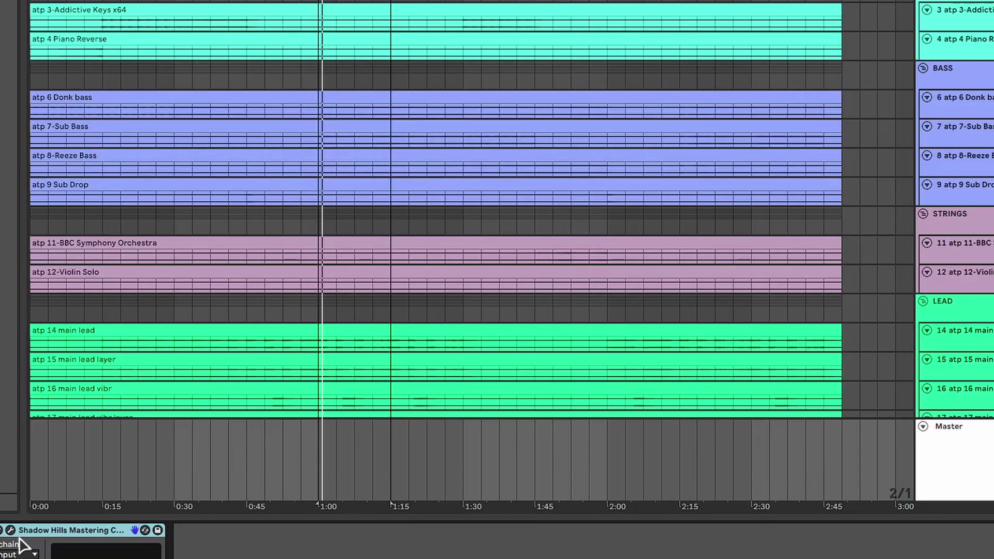
{"action": "left_click", "coordinate": [10, 530]}
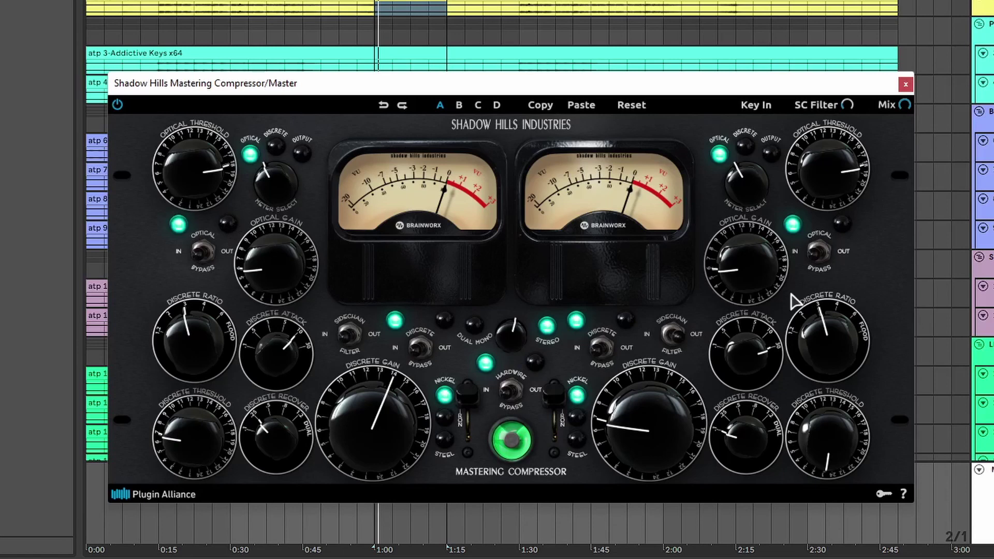
{"action": "left_click", "coordinate": [510, 338]}
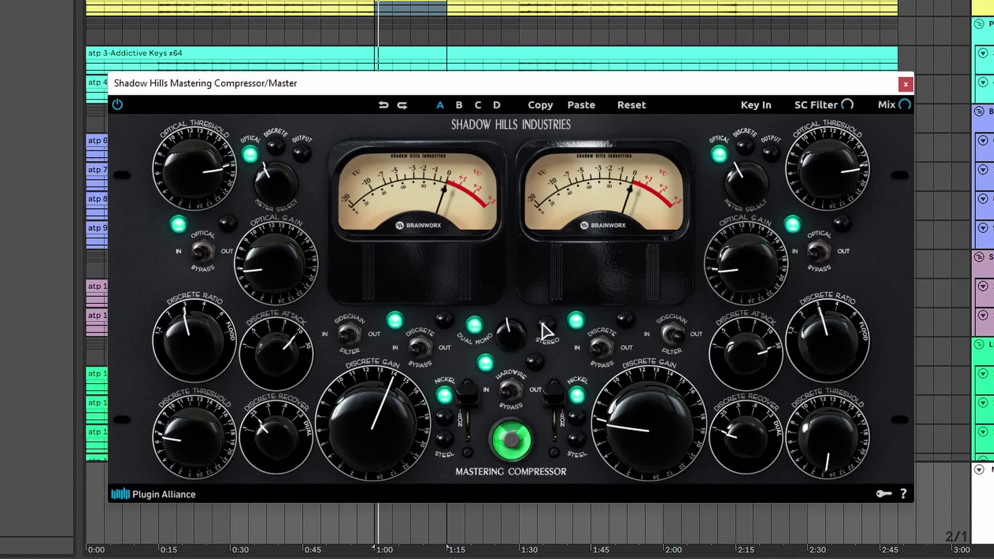
{"action": "left_click", "coordinate": [520, 334]}
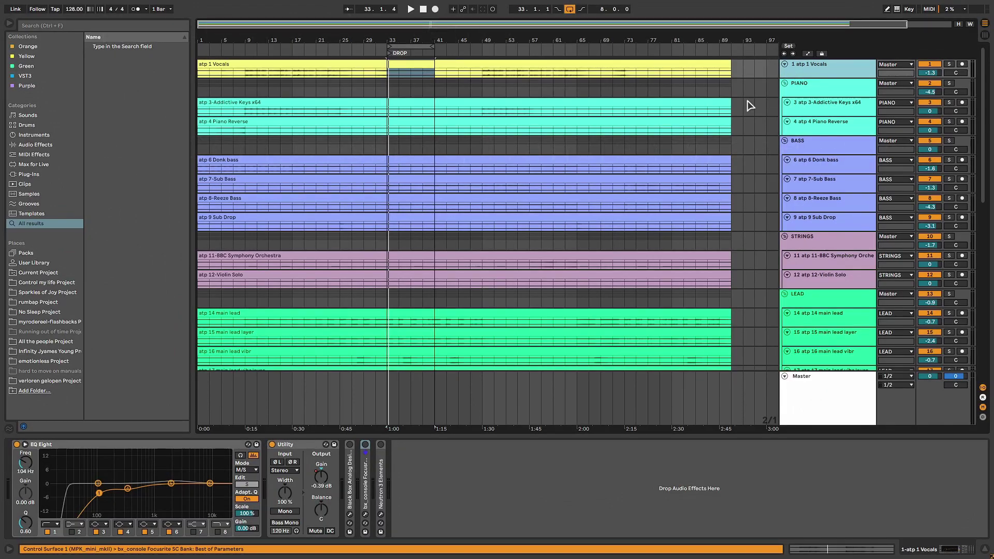
Open Neutron 3 Elements on the vocals track and add Compressor, Exciter and Transient Shaper modules after the Equalizer.
{"action": "left_click", "coordinate": [383, 459]}
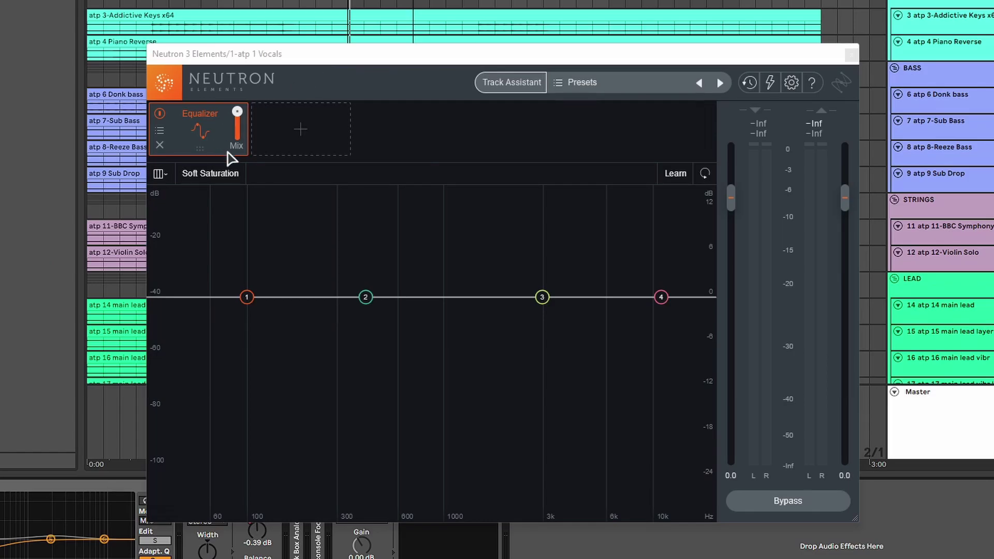
{"action": "left_click", "coordinate": [305, 163]}
{"action": "mouse_move", "coordinate": [403, 129]}
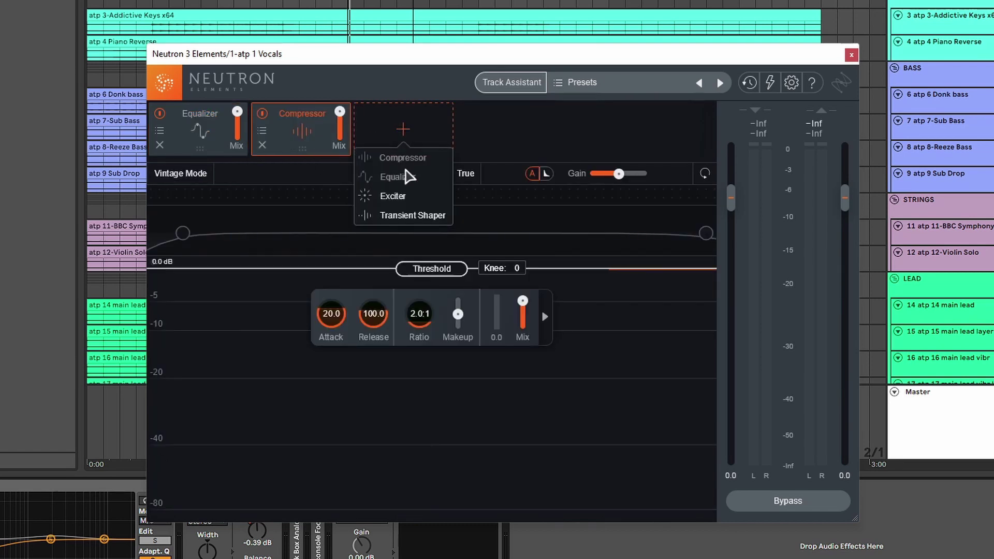
{"action": "left_click", "coordinate": [401, 195]}
{"action": "mouse_move", "coordinate": [504, 128]}
{"action": "left_click", "coordinate": [503, 215]}
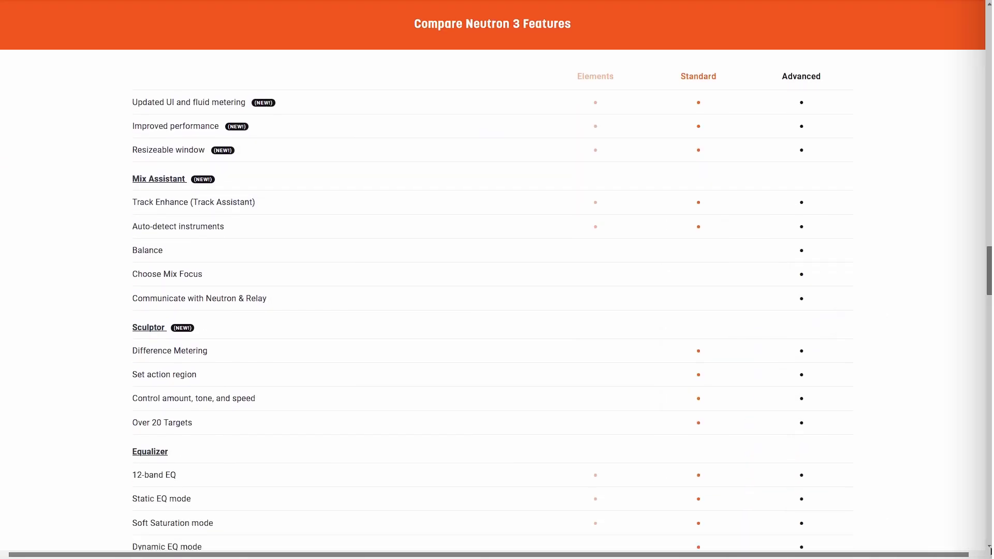
Examine the Elements, Standard and Advanced feature lists on the Neutron 3 comparison web page.
{"action": "scroll", "coordinate": [492, 280], "scroll_direction": "down", "scroll_amount": 8}
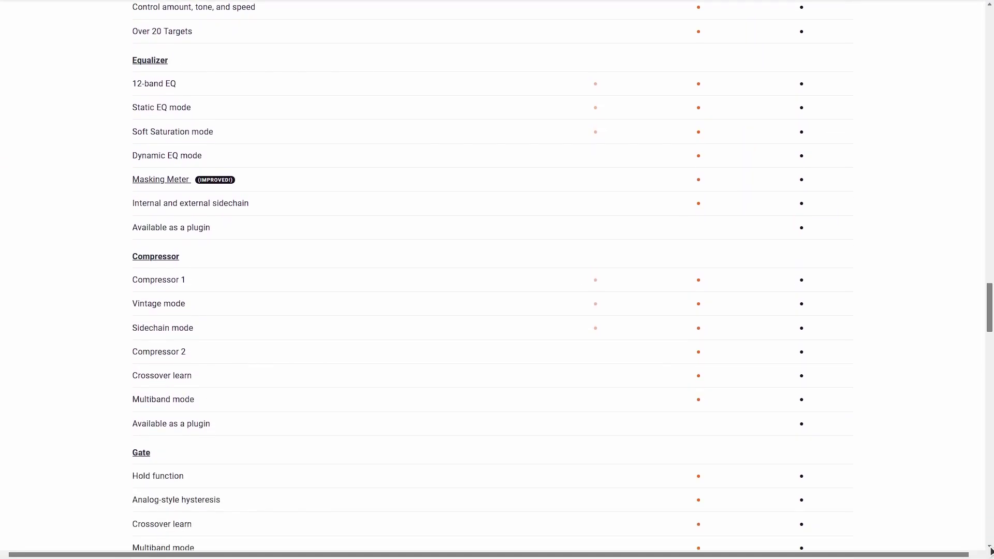
{"action": "scroll", "coordinate": [990, 551], "scroll_direction": "down", "scroll_amount": 8}
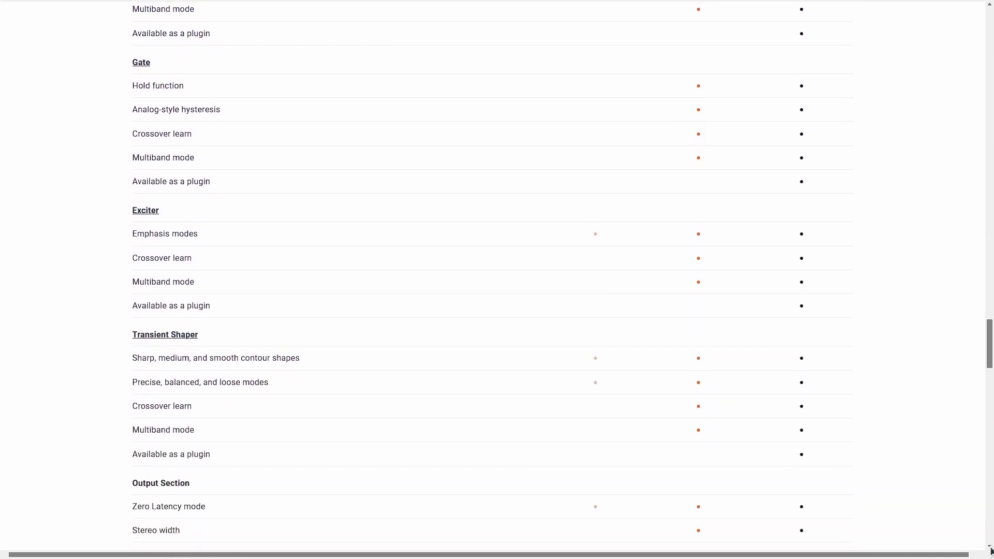
{"action": "scroll", "coordinate": [990, 551], "scroll_direction": "down", "scroll_amount": 8}
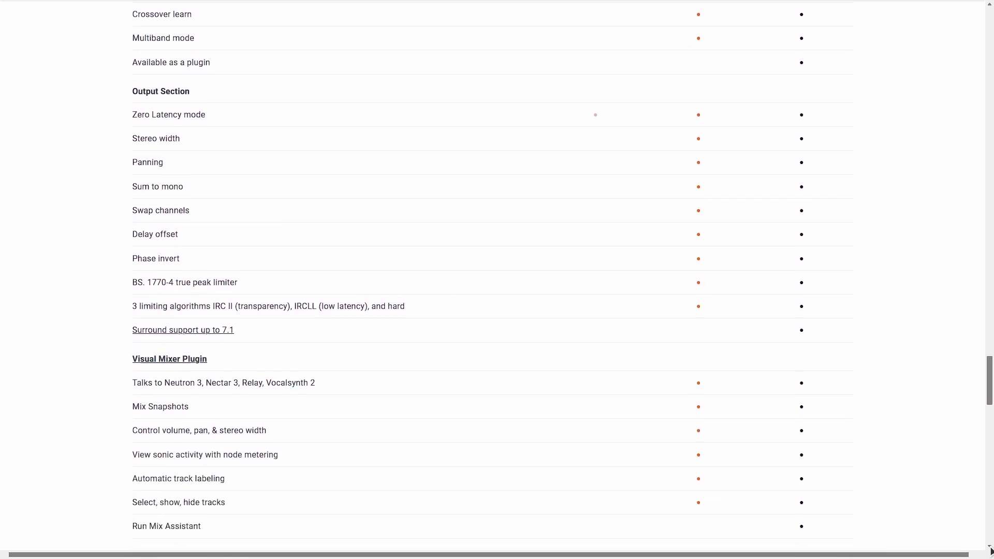
{"action": "scroll", "coordinate": [989, 551], "scroll_direction": "down", "scroll_amount": 4}
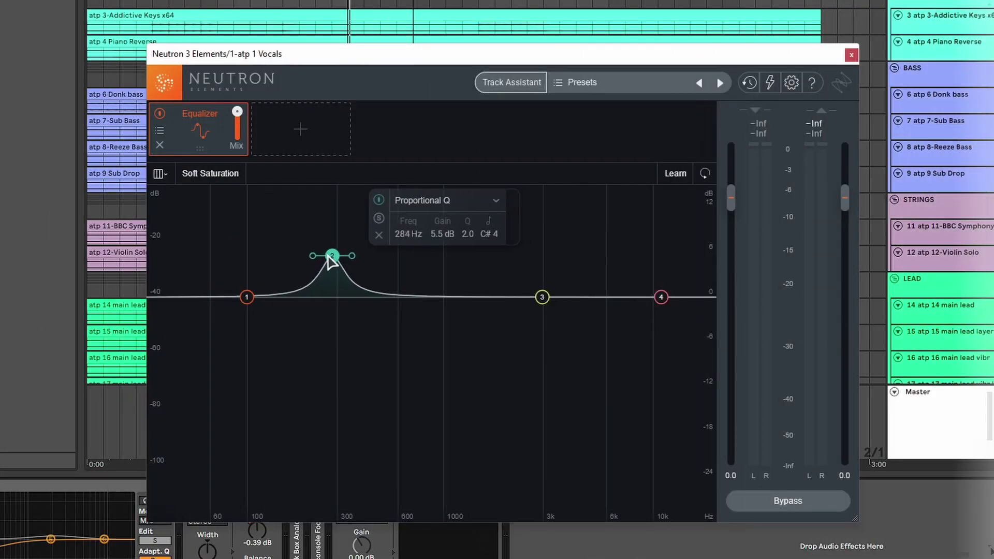
Widen the Neutron equalizer's band 2 to a Q of 0.2 and move it to 392 Hz with 0.4 dB gain.
{"action": "scroll", "coordinate": [406, 261], "scroll_direction": "down", "scroll_amount": 10}
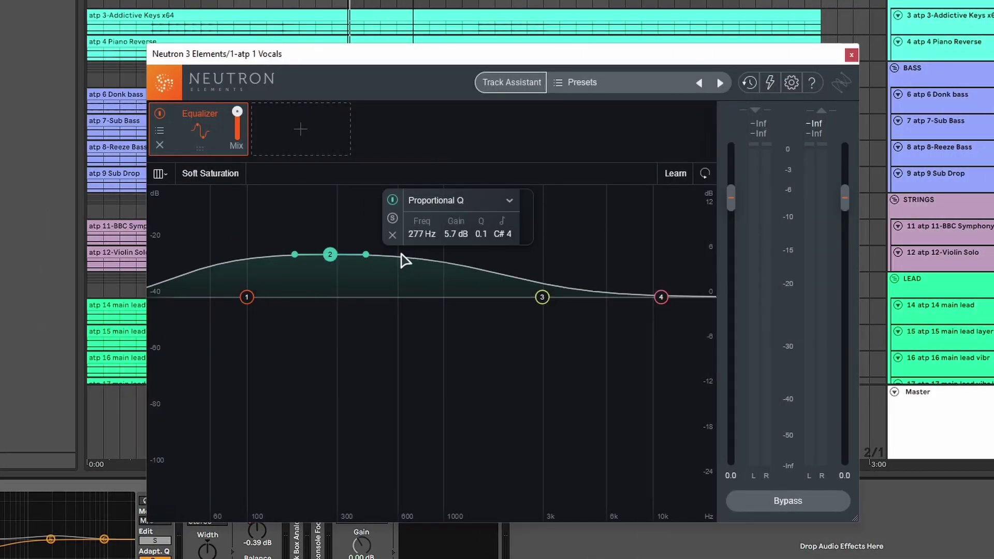
{"action": "scroll", "coordinate": [366, 255], "scroll_direction": "up", "scroll_amount": 2}
{"action": "left_click_drag", "start_coordinate": [331, 256], "coordinate": [358, 294]}
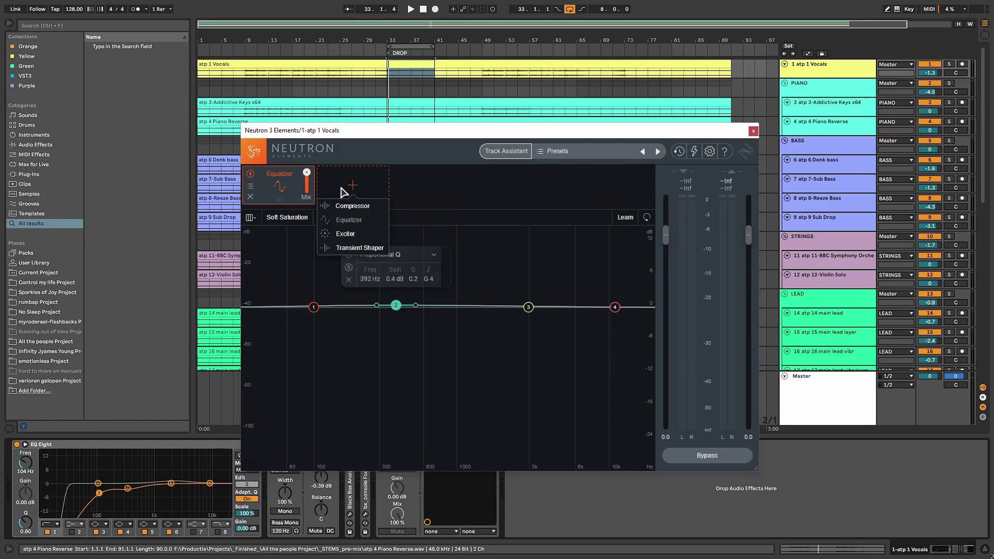
Add Compressor and Exciter modules after the Equalizer and display the settings of each.
{"action": "left_click", "coordinate": [362, 207]}
{"action": "left_click", "coordinate": [427, 185]}
{"action": "left_click", "coordinate": [273, 223]}
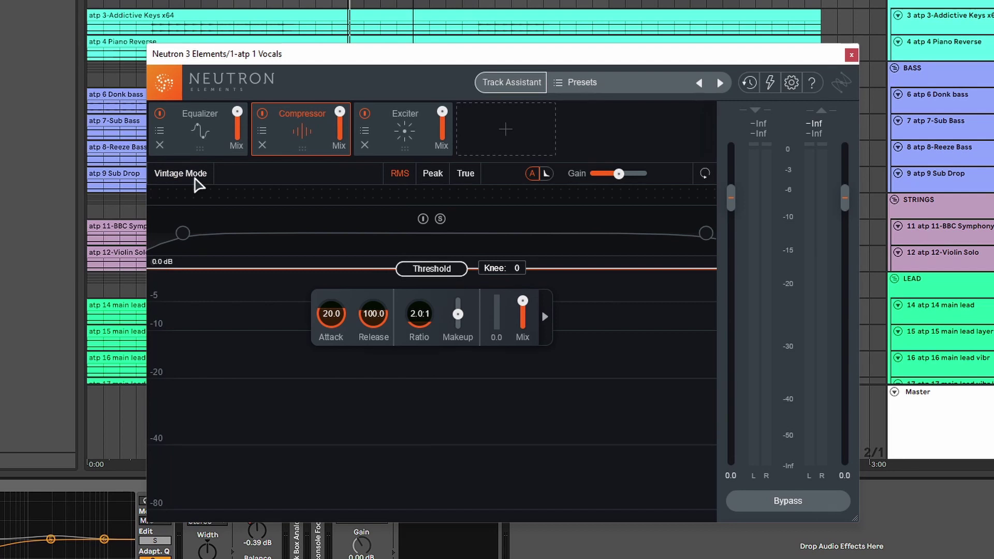
{"action": "left_click", "coordinate": [387, 136]}
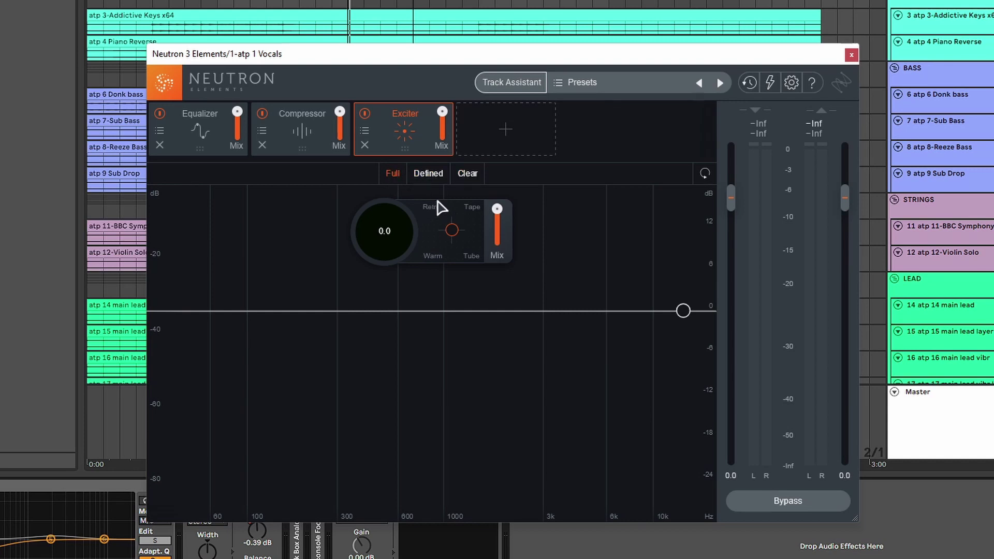
Add a Transient Shaper module, trying its Precise mode and settling on Loose.
{"action": "left_click", "coordinate": [498, 129]}
{"action": "left_click", "coordinate": [506, 216]}
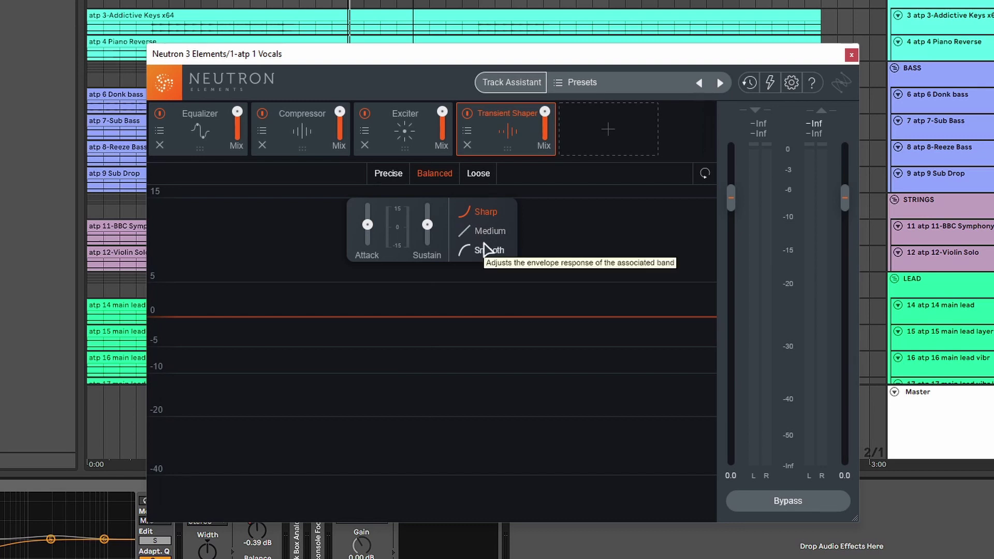
{"action": "left_click", "coordinate": [390, 176]}
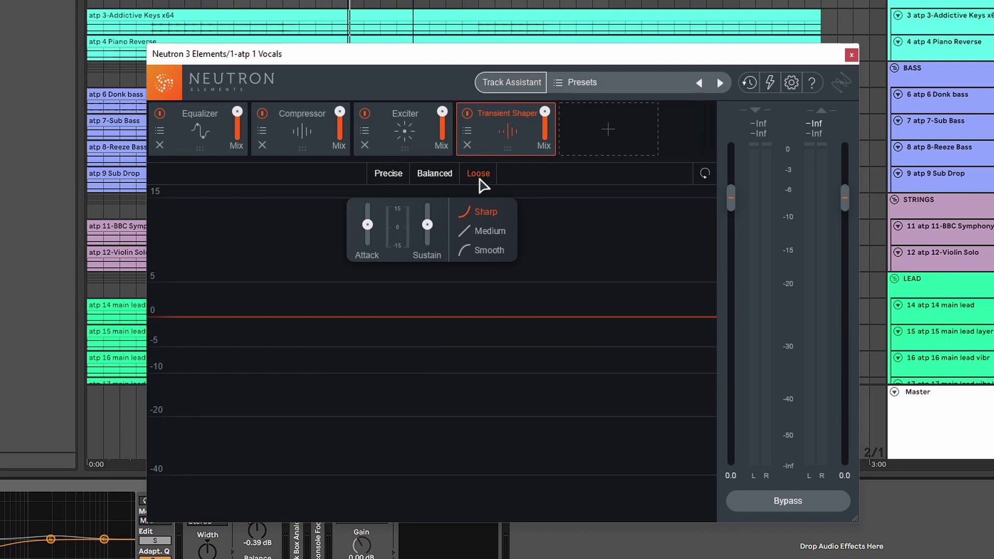
Rebuild the empty module chain with a Compressor, an Exciter and a Transient Shaper, in that order.
{"action": "left_click", "coordinate": [211, 130]}
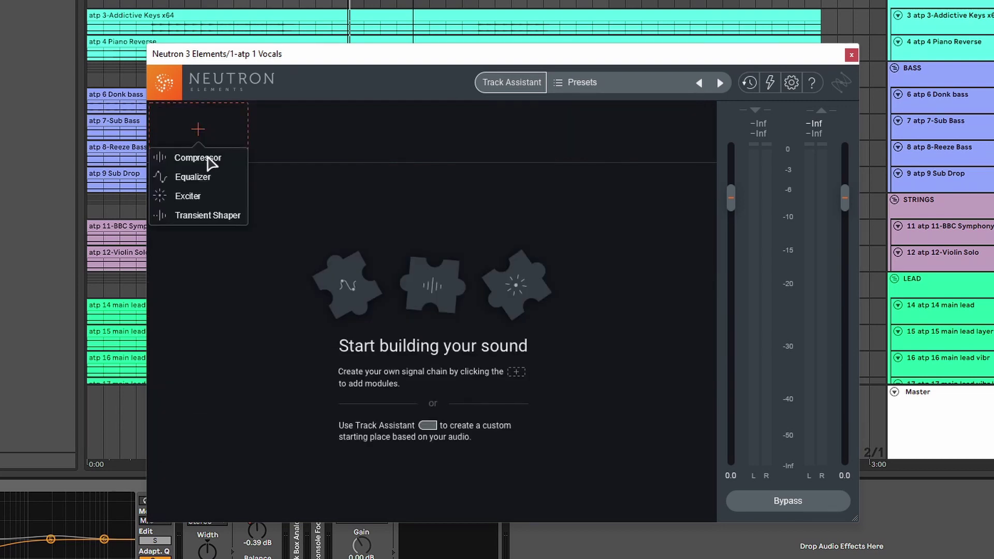
{"action": "left_click", "coordinate": [211, 157]}
{"action": "left_click", "coordinate": [306, 130]}
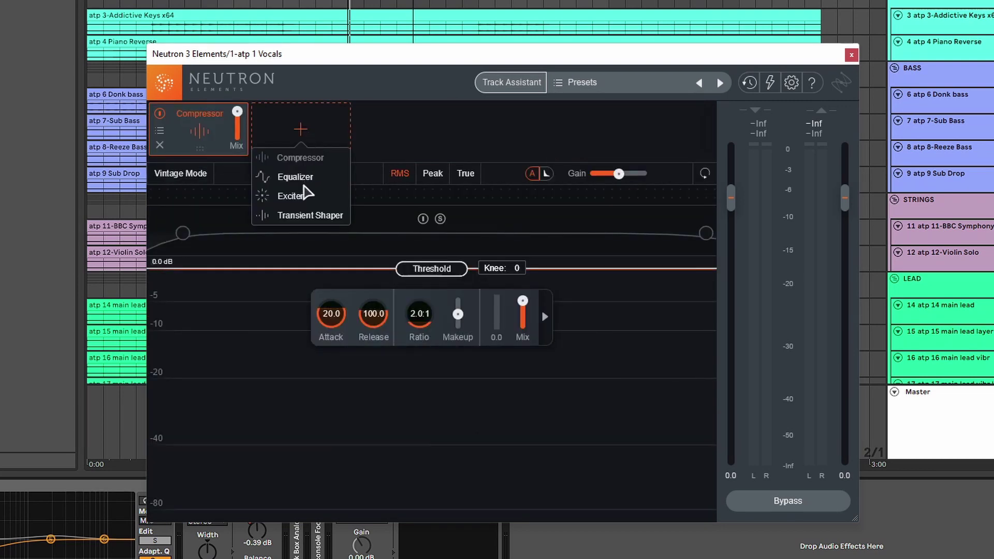
{"action": "left_click", "coordinate": [298, 195]}
{"action": "left_click", "coordinate": [389, 130]}
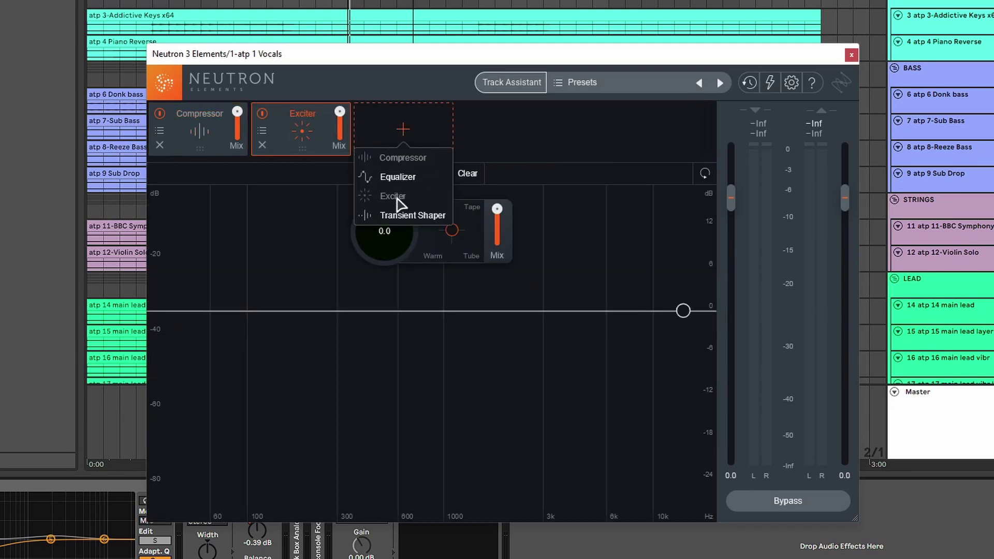
{"action": "left_click", "coordinate": [392, 215]}
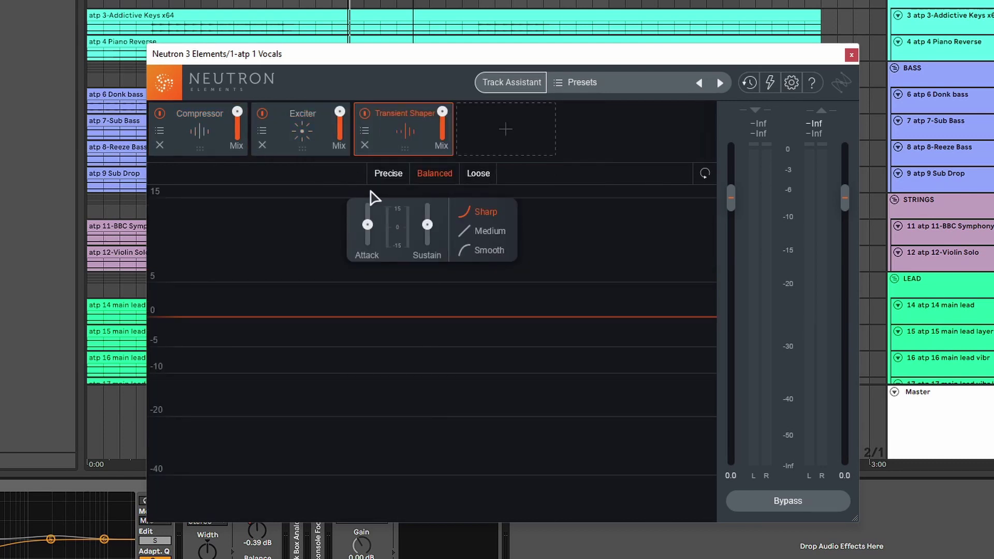
Play the song from an earlier point and set the Compressor's threshold to -27.8 dB with the Exciter and Transient Shaper bypassed.
{"action": "left_click", "coordinate": [216, 7]}
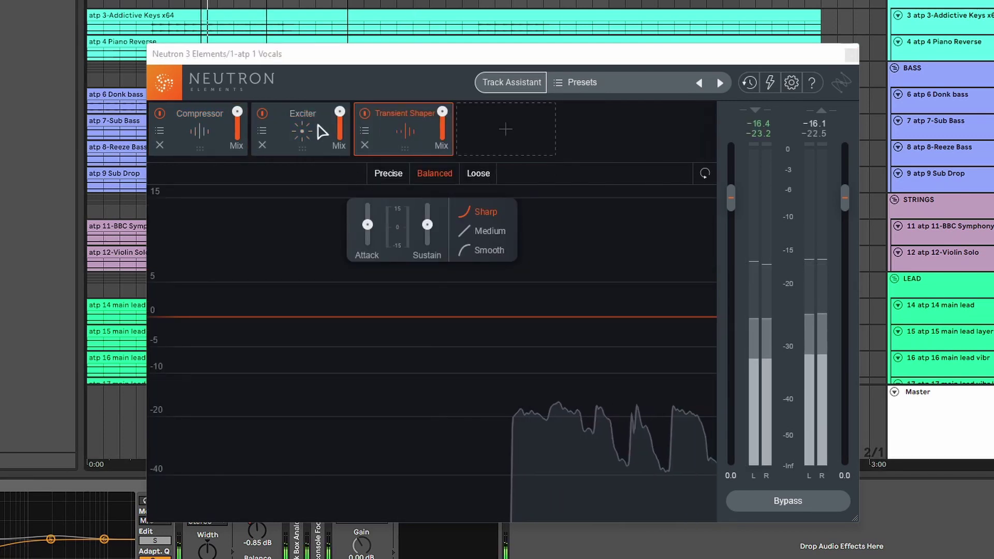
{"action": "left_click", "coordinate": [207, 130]}
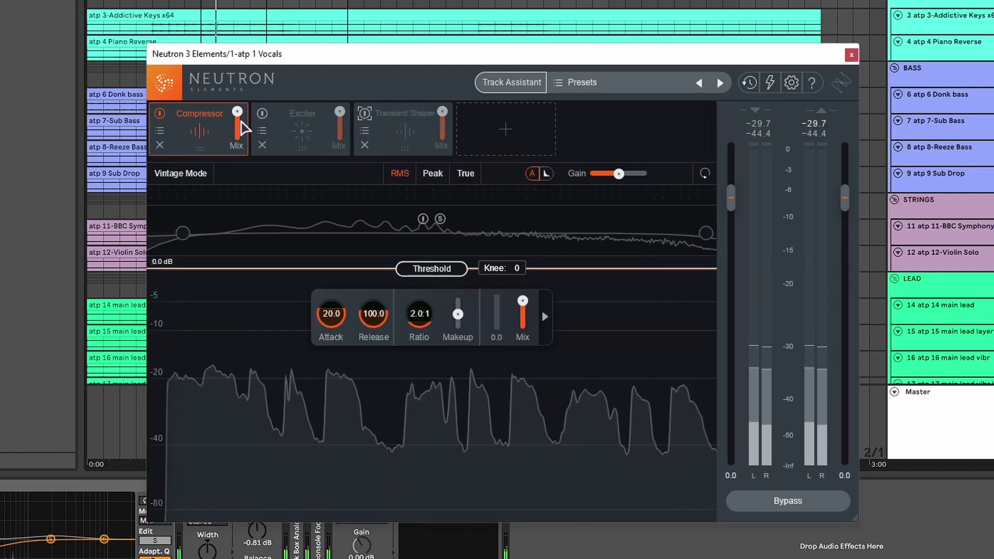
{"action": "left_click_drag", "start_coordinate": [437, 268], "coordinate": [432, 405]}
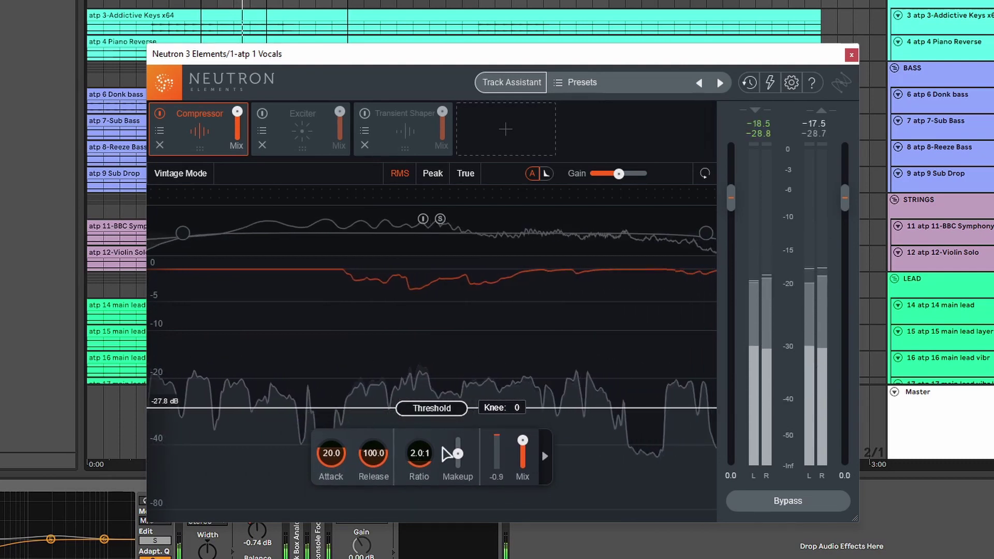
Reveal the Compressor's sidechain option and try switching its sidechain input on and back off.
{"action": "left_click", "coordinate": [544, 455]}
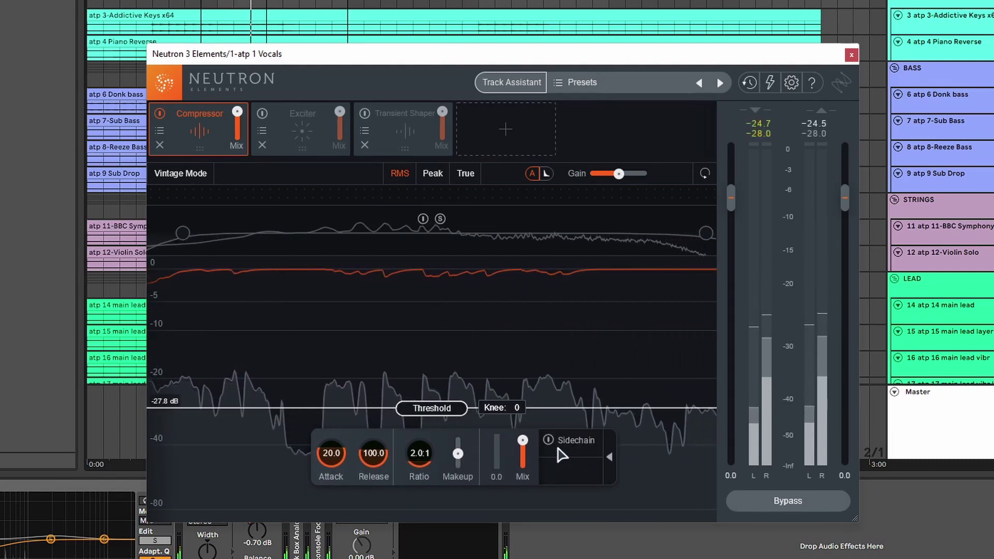
{"action": "left_click", "coordinate": [568, 442]}
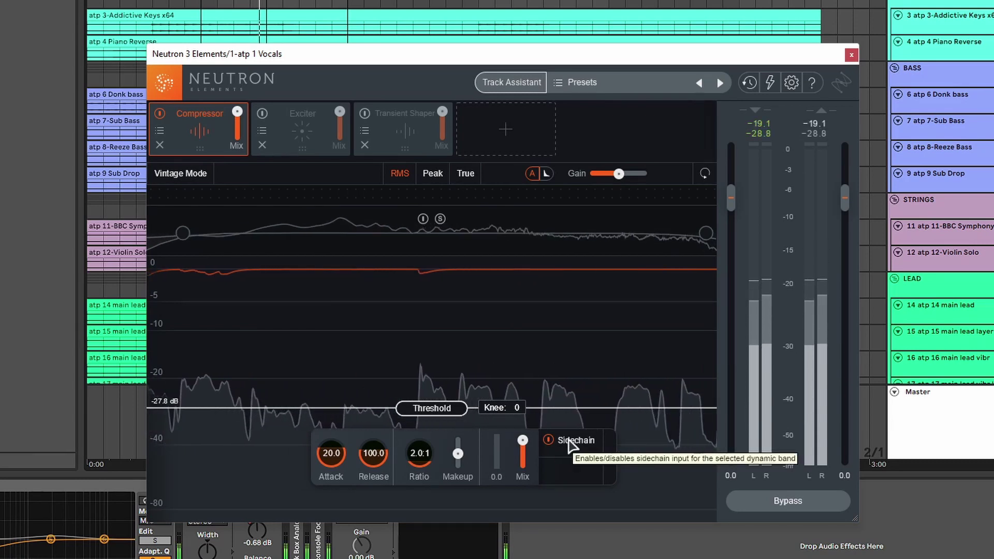
{"action": "left_click", "coordinate": [570, 442]}
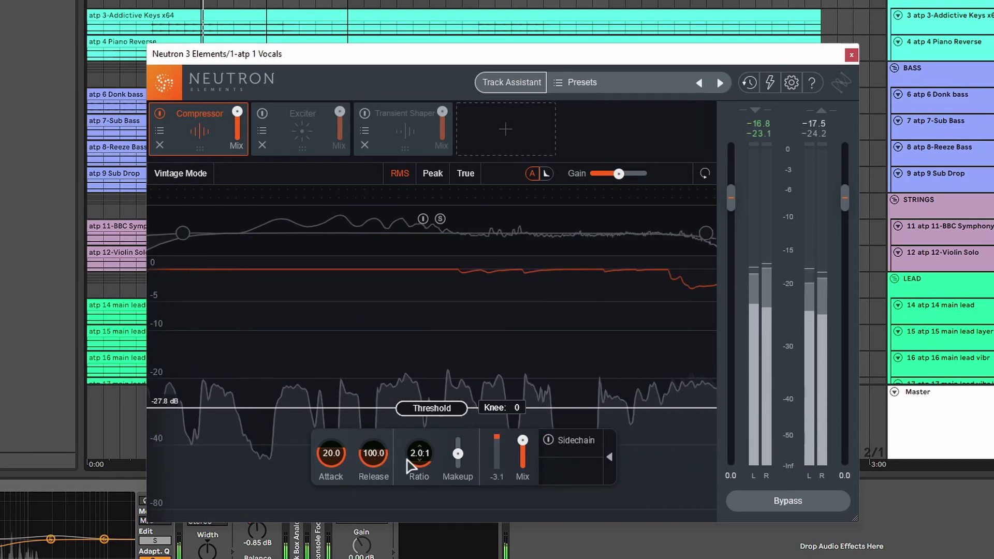
Set the Compressor to a 7.8:1 ratio, -30.2 dB threshold and knee of 16, and bypass the module.
{"action": "left_click_drag", "start_coordinate": [409, 464], "coordinate": [455, 414]}
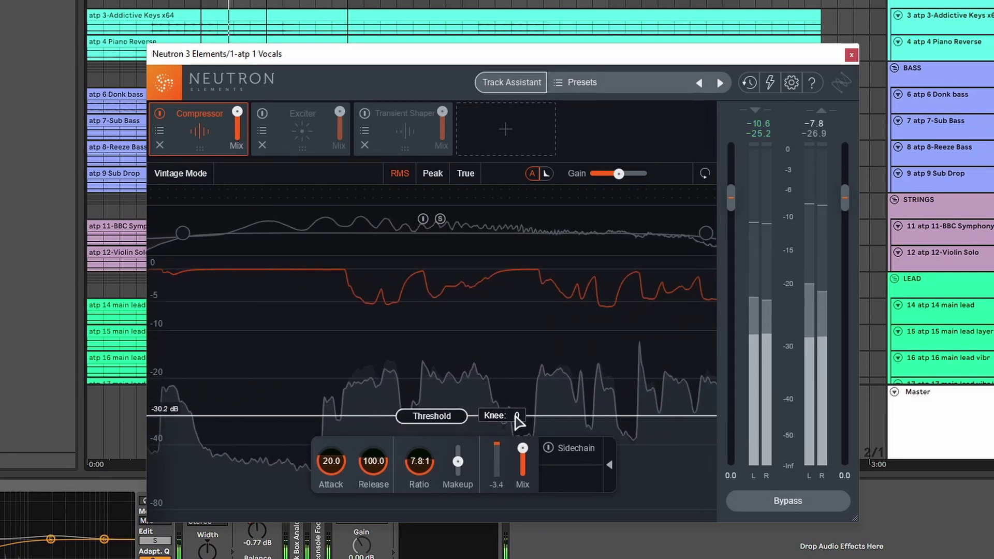
{"action": "left_click_drag", "start_coordinate": [516, 420], "coordinate": [468, 365]}
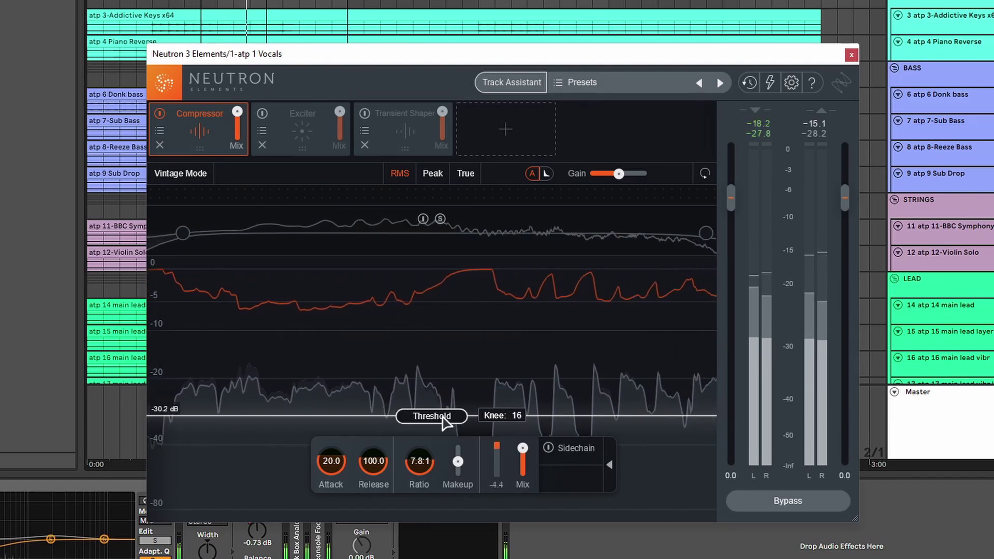
{"action": "left_click", "coordinate": [159, 114]}
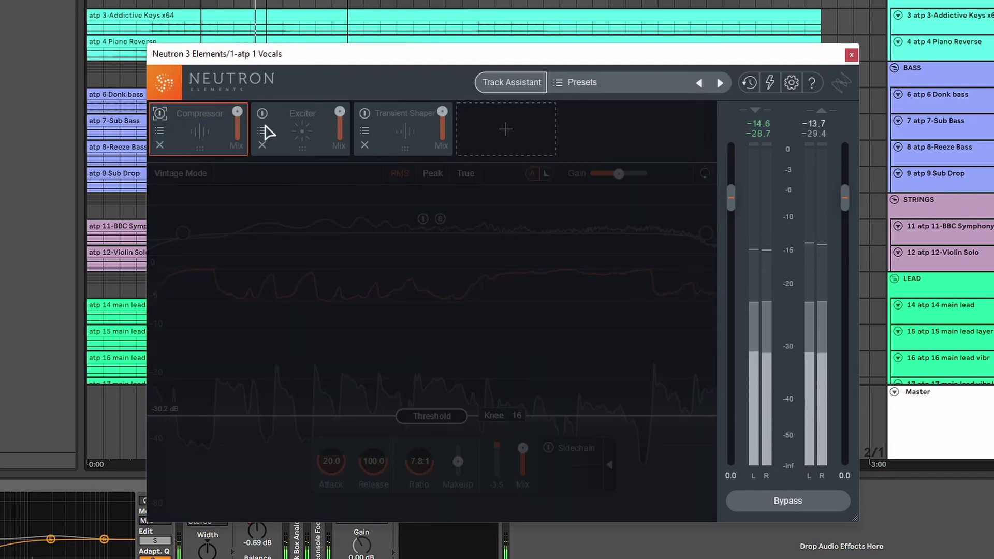
Enable the Exciter, set its drive to 5.6 and move the tone node to 3.3 kHz at 0 dB.
{"action": "left_click", "coordinate": [294, 130]}
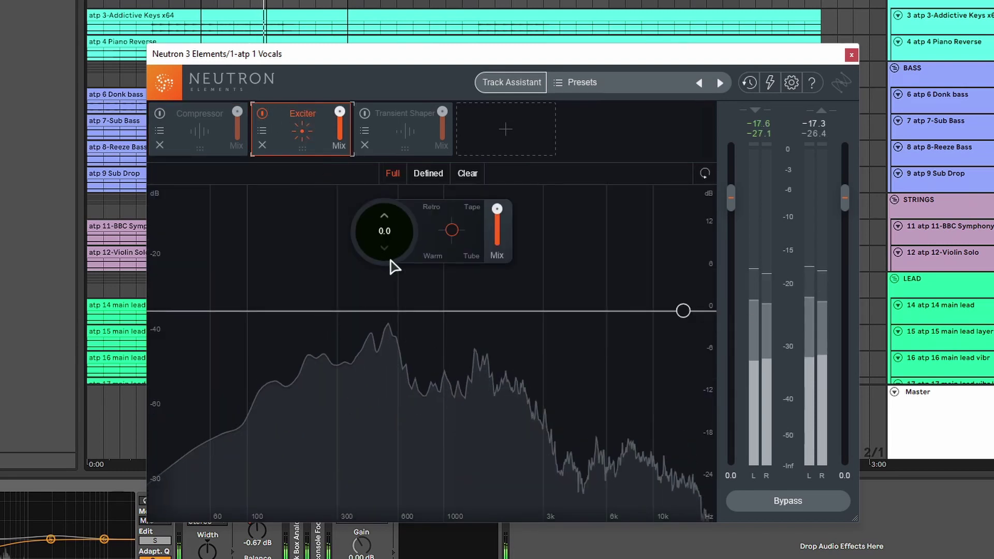
{"action": "left_click_drag", "start_coordinate": [392, 225], "coordinate": [399, 188]}
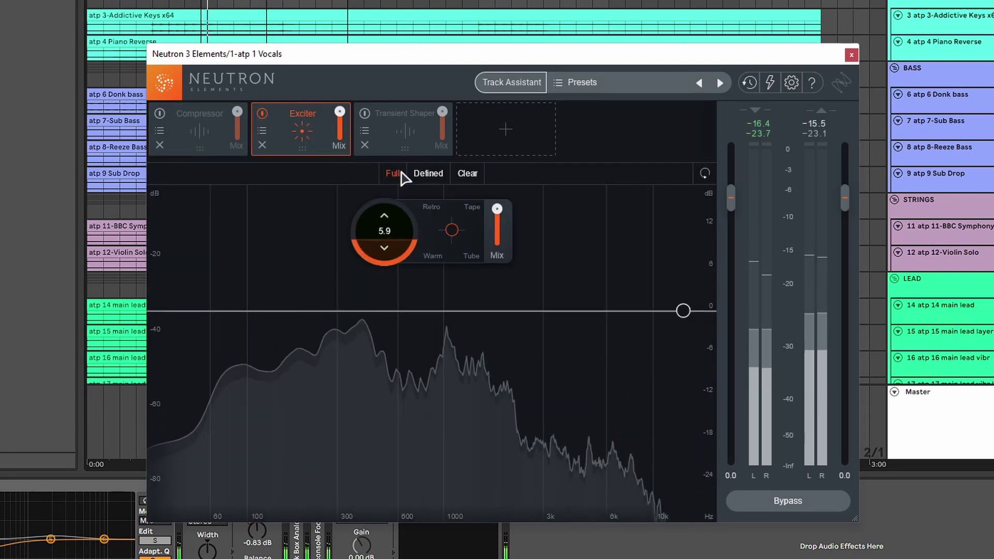
{"action": "left_click_drag", "start_coordinate": [683, 311], "coordinate": [545, 256]}
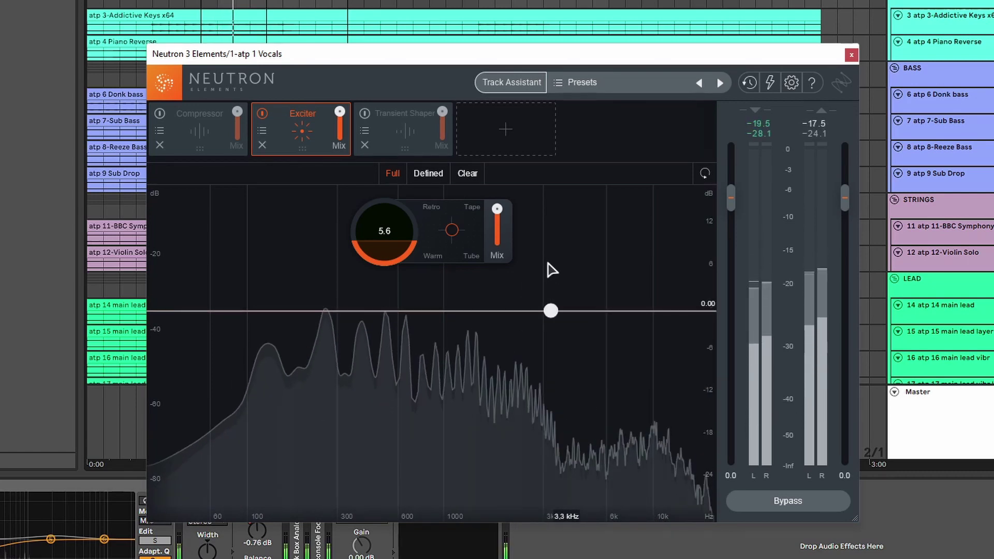
Try the Exciter's saturation characters, settle slightly toward Tube with a drive of 8.9, and bypass the module.
{"action": "left_click_drag", "start_coordinate": [451, 230], "coordinate": [494, 267]}
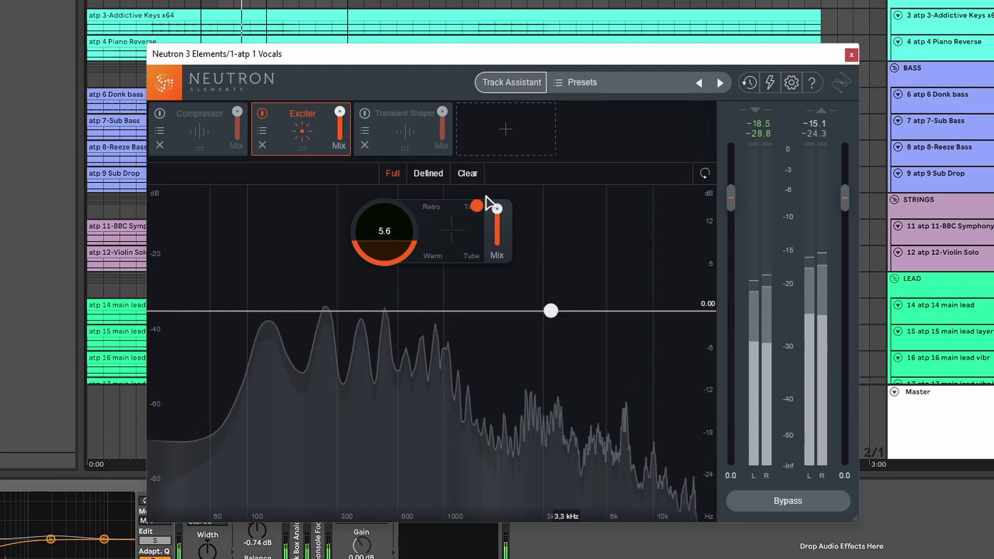
{"action": "left_click_drag", "start_coordinate": [430, 256], "coordinate": [460, 239]}
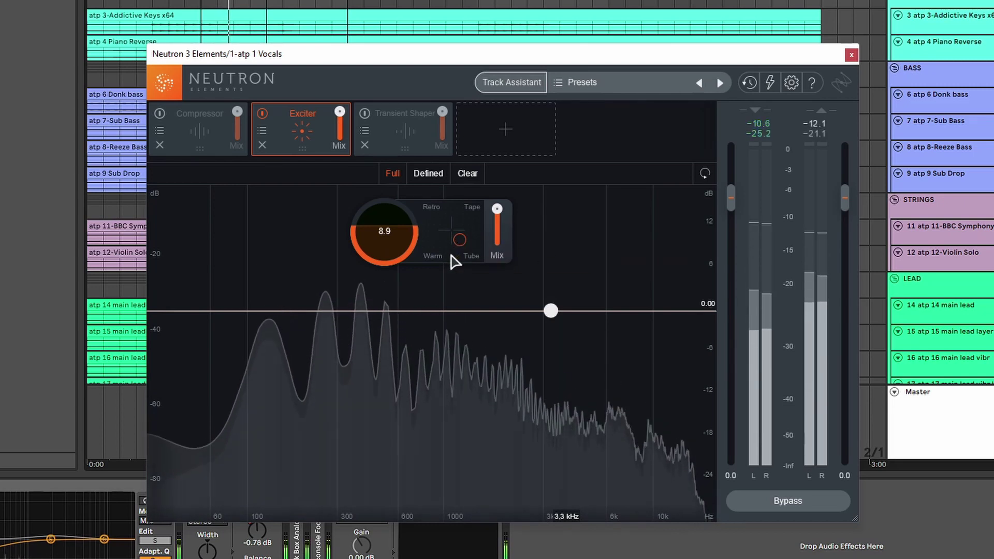
{"action": "left_click", "coordinate": [262, 113]}
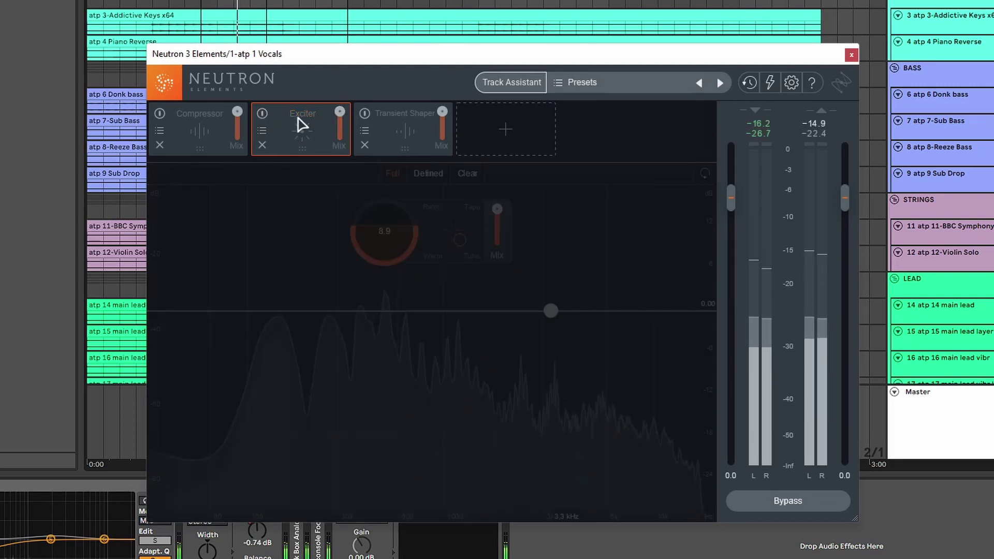
Switch from the vocals to the DRUMS instance of Neutron and raise the Transient Shaper's attack to about 2.8 and sustain to 4.7.
{"action": "left_click", "coordinate": [394, 123]}
{"action": "left_click", "coordinate": [849, 55]}
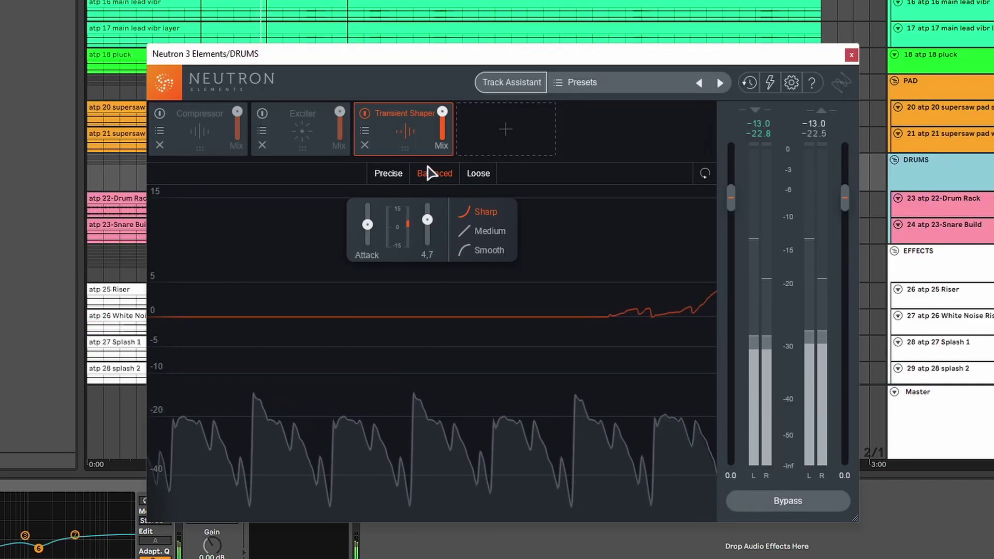
{"action": "left_click_drag", "start_coordinate": [367, 224], "coordinate": [367, 221]}
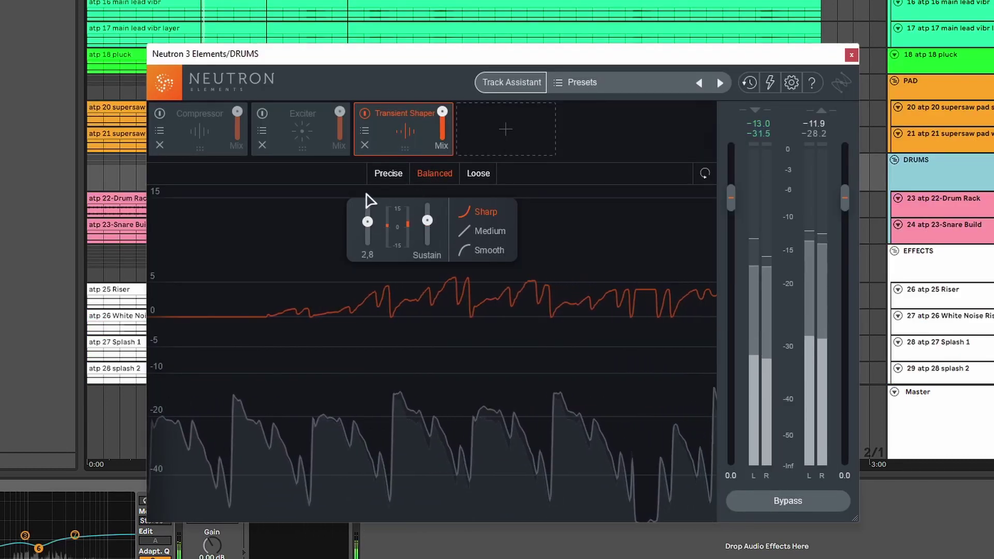
Set the drums' Transient Shaper contour to Medium with a sustain of 5.0, and compare the sound with the module bypassed and active.
{"action": "left_click", "coordinate": [486, 231]}
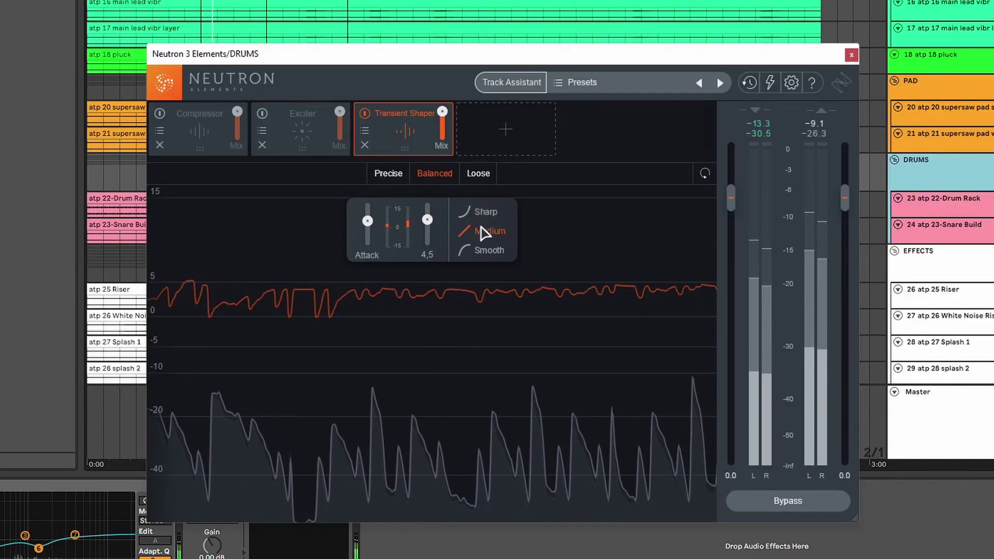
{"action": "left_click_drag", "start_coordinate": [427, 219], "coordinate": [430, 219]}
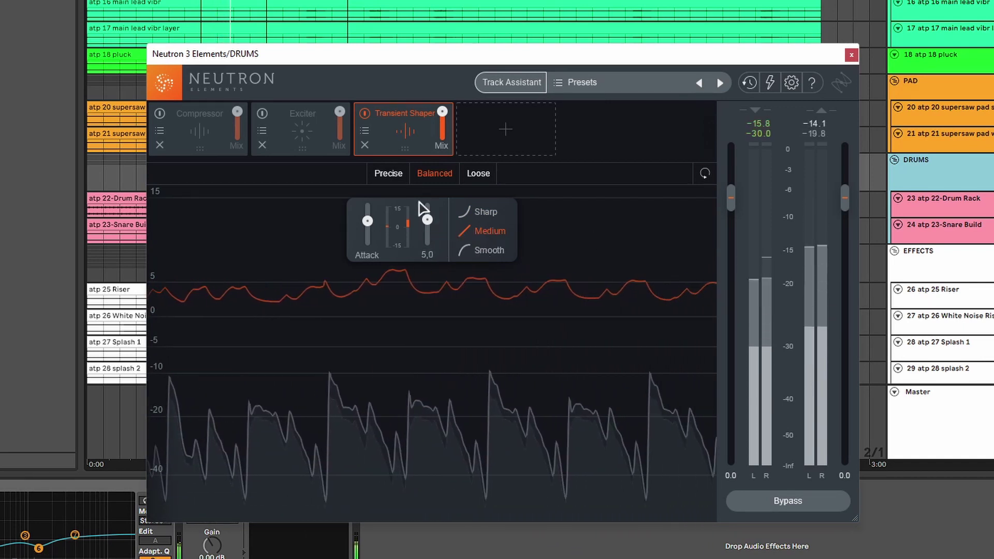
{"action": "left_click", "coordinate": [365, 114]}
{"action": "left_click", "coordinate": [366, 115]}
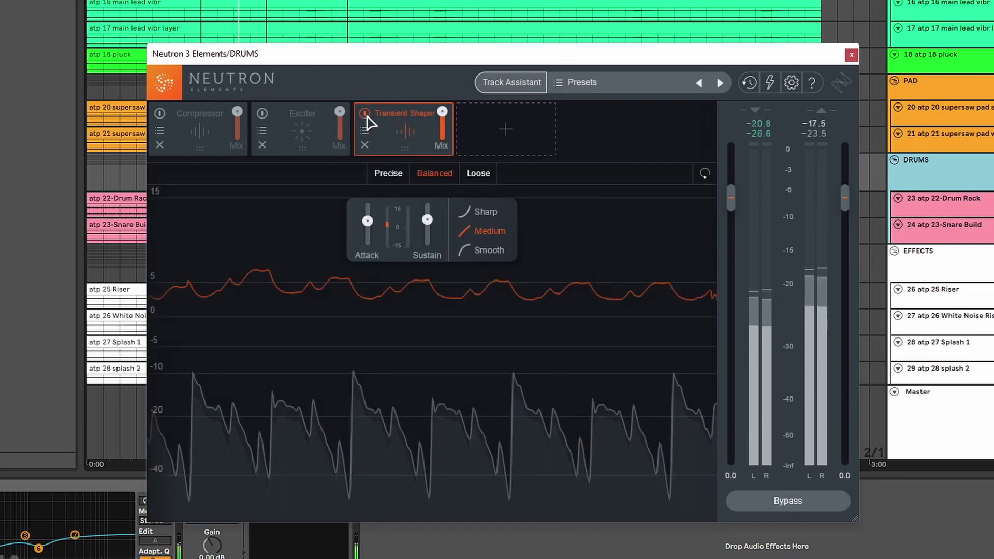